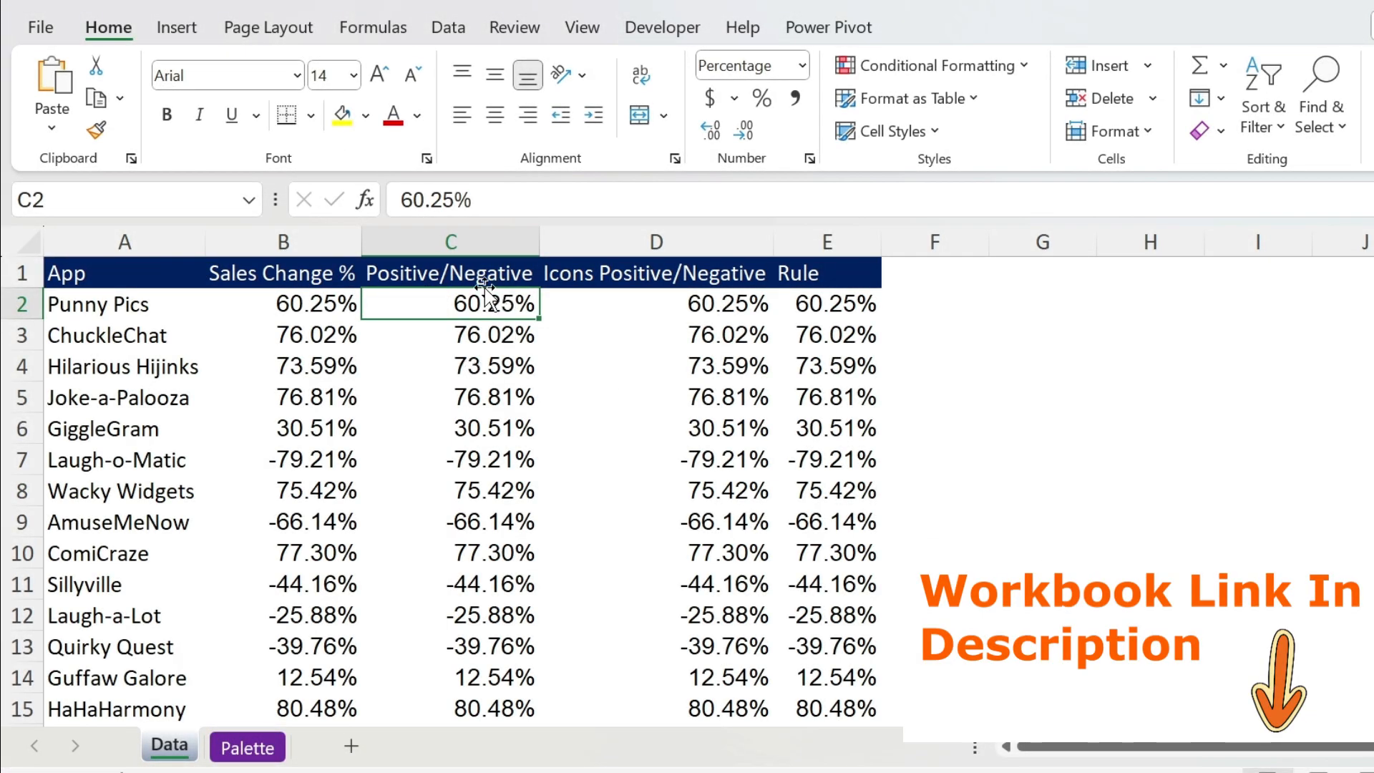
Start a custom number format for C2:C15 with the positive section [Green]#.0%.
{"action": "key", "text": "ctrl+shift+Down"}
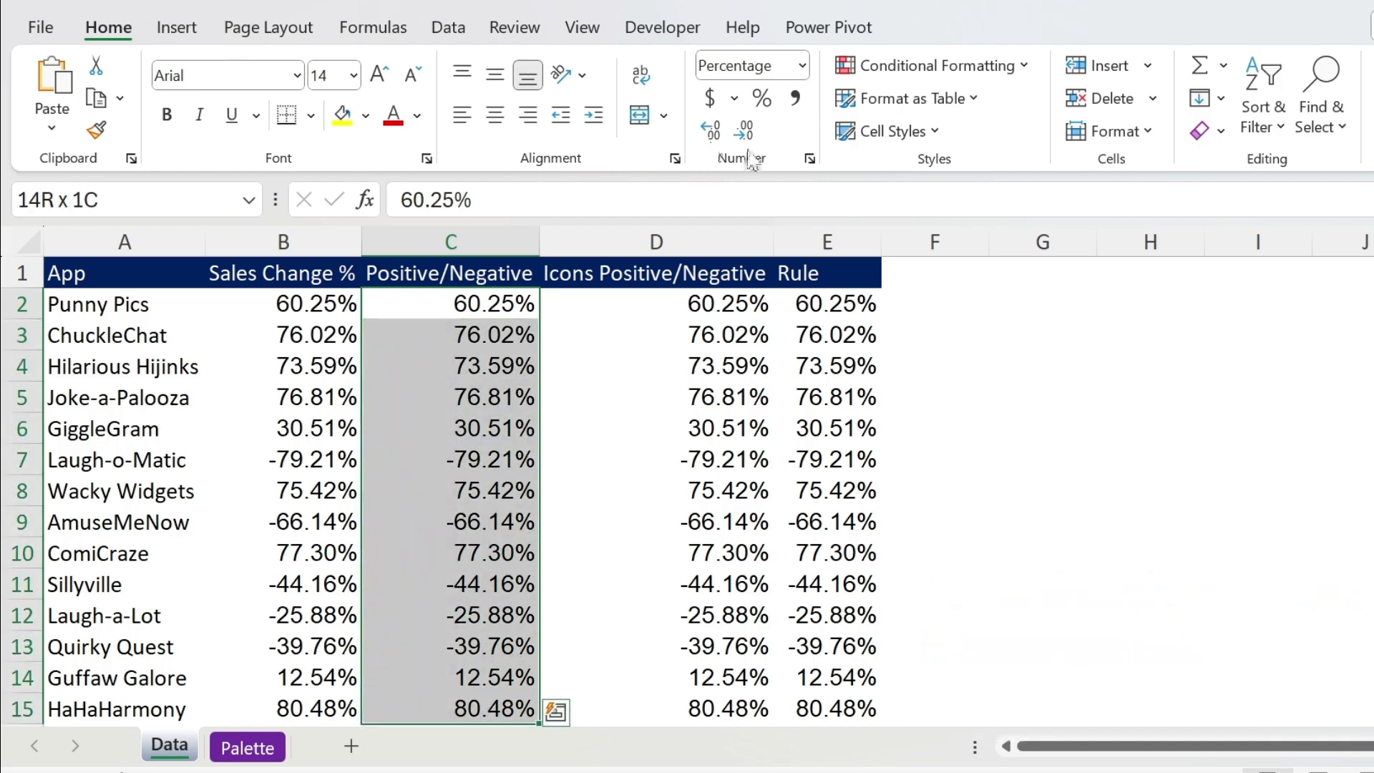
{"action": "left_click", "coordinate": [811, 160]}
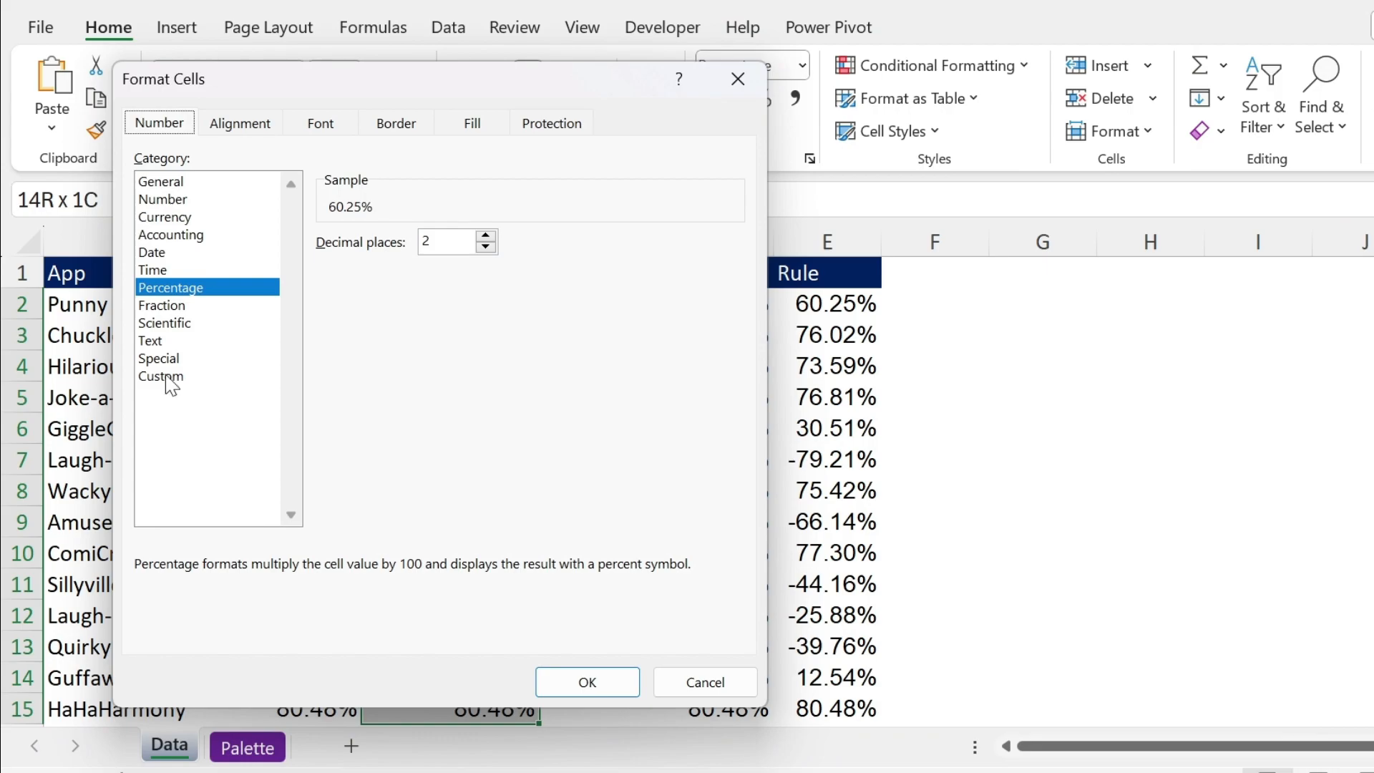
{"action": "left_click", "coordinate": [164, 376]}
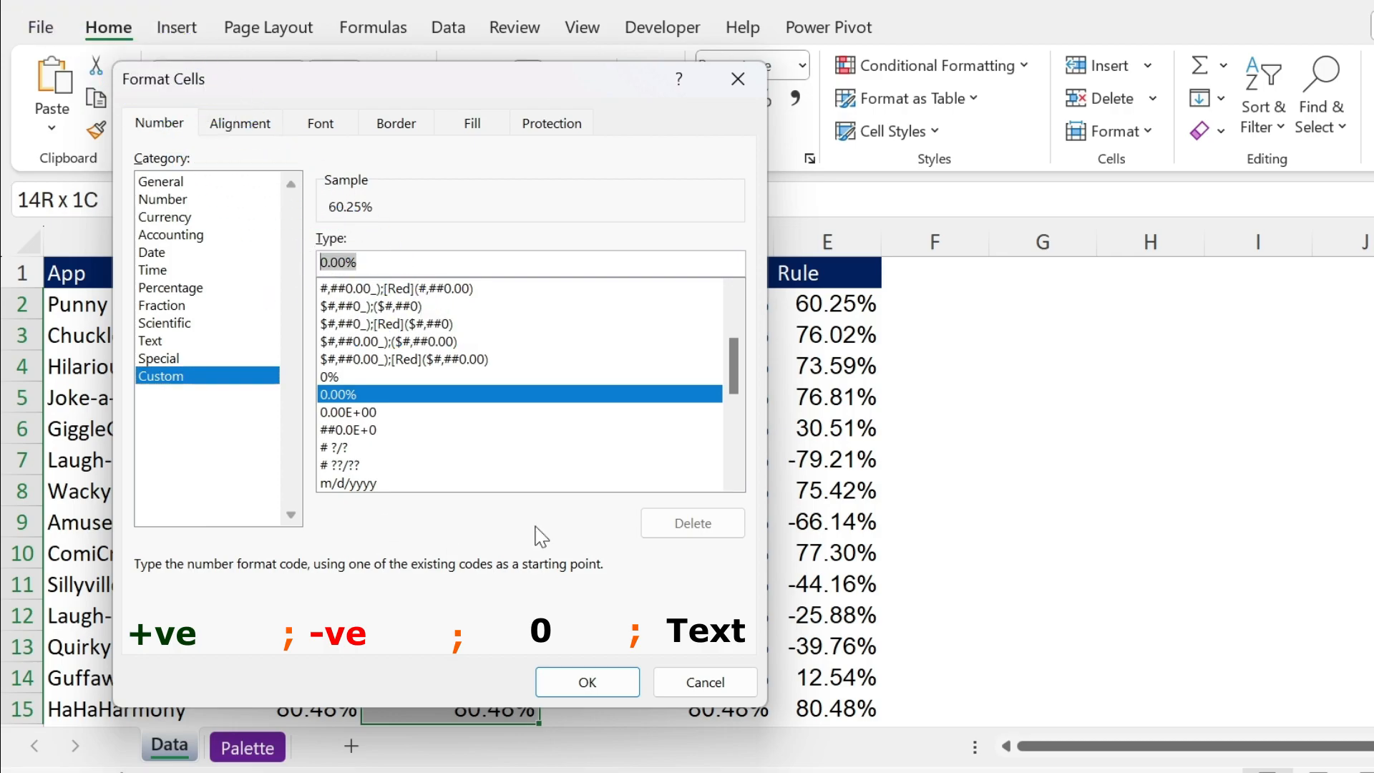
{"action": "type", "text": "["}
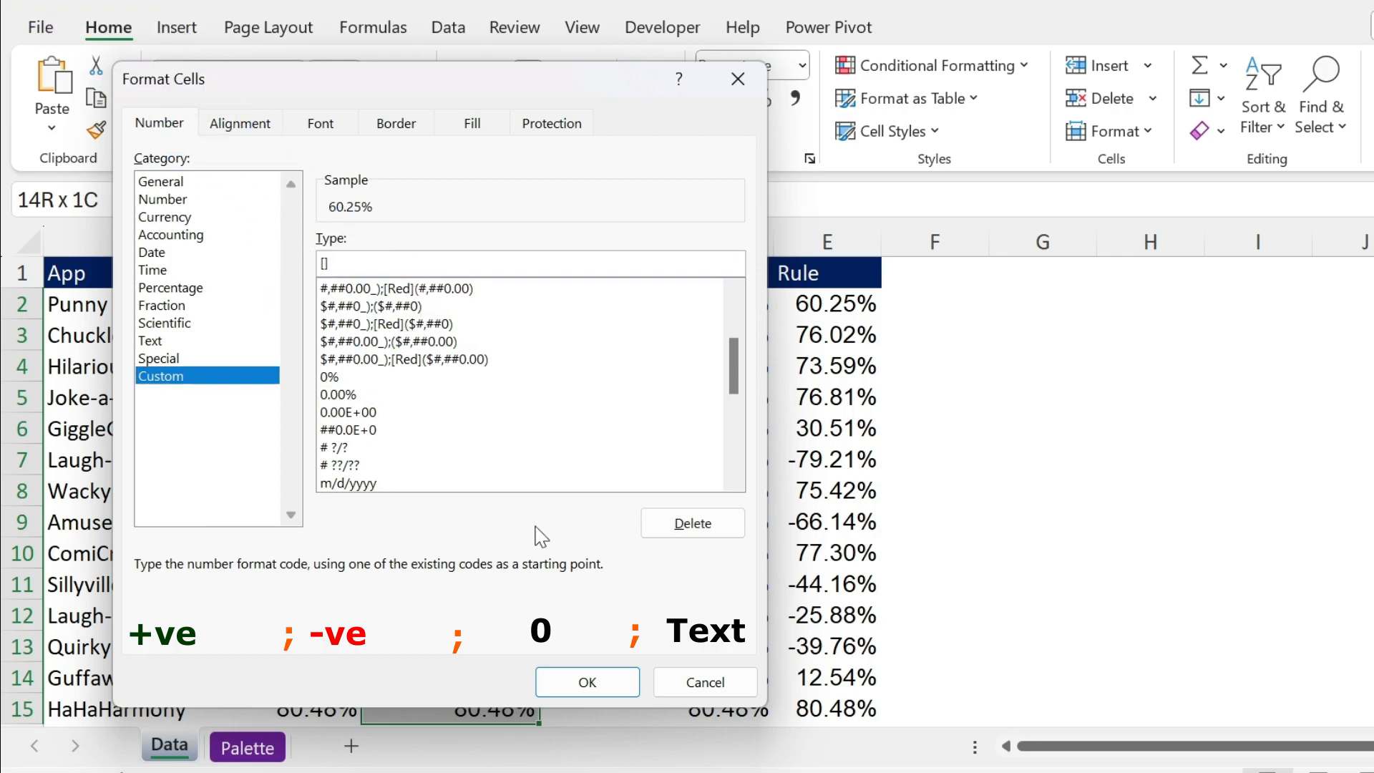
{"action": "type", "text": "Green"}
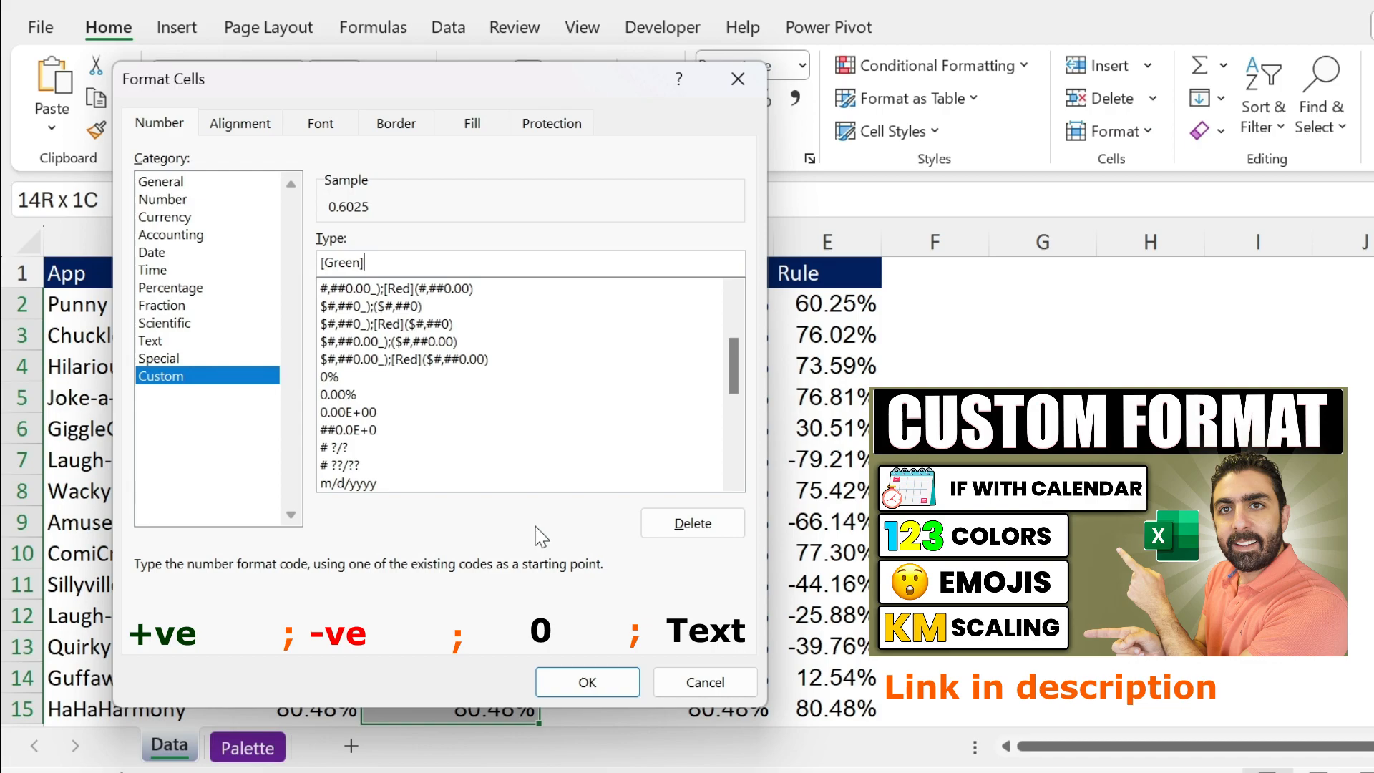
{"action": "type", "text": "#."}
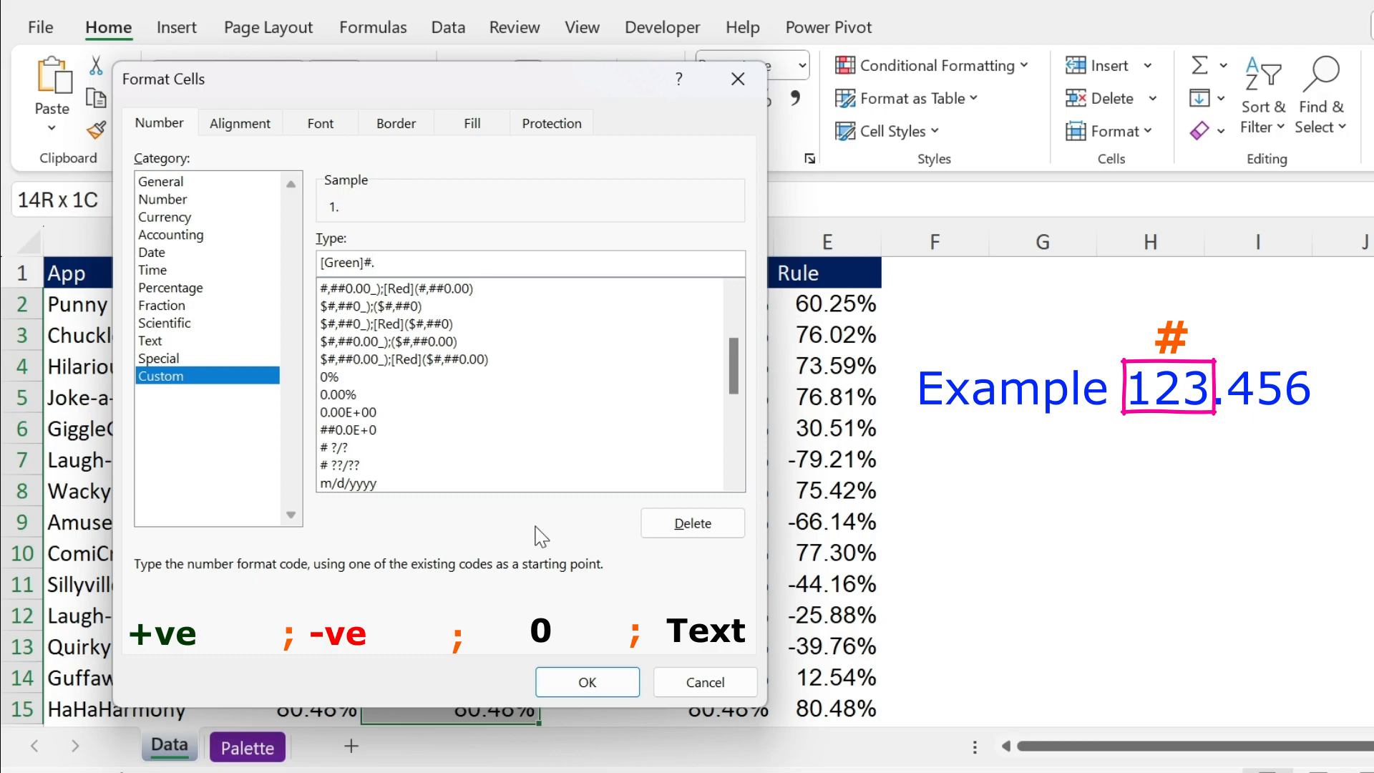
{"action": "type", "text": "0"}
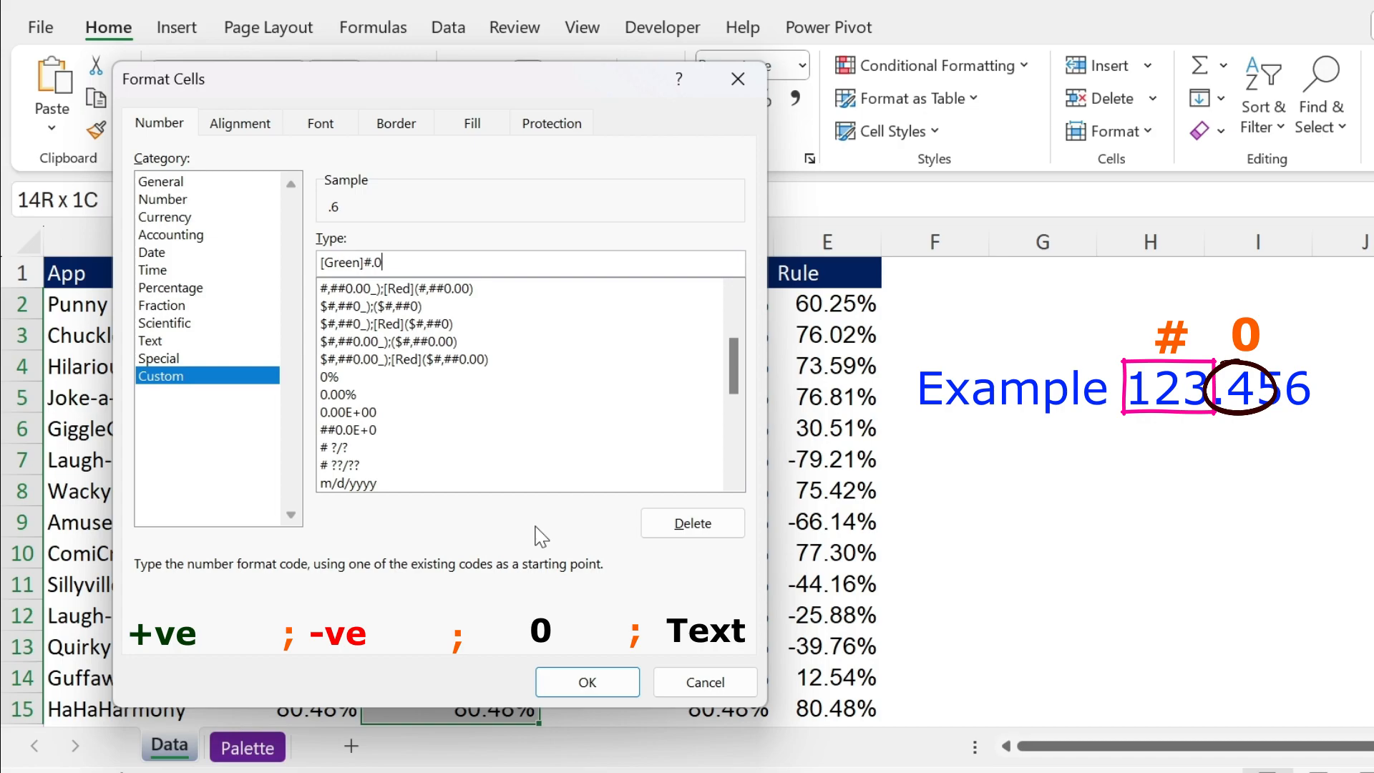
{"action": "left_click_drag", "start_coordinate": [430, 90], "coordinate": [488, 101]}
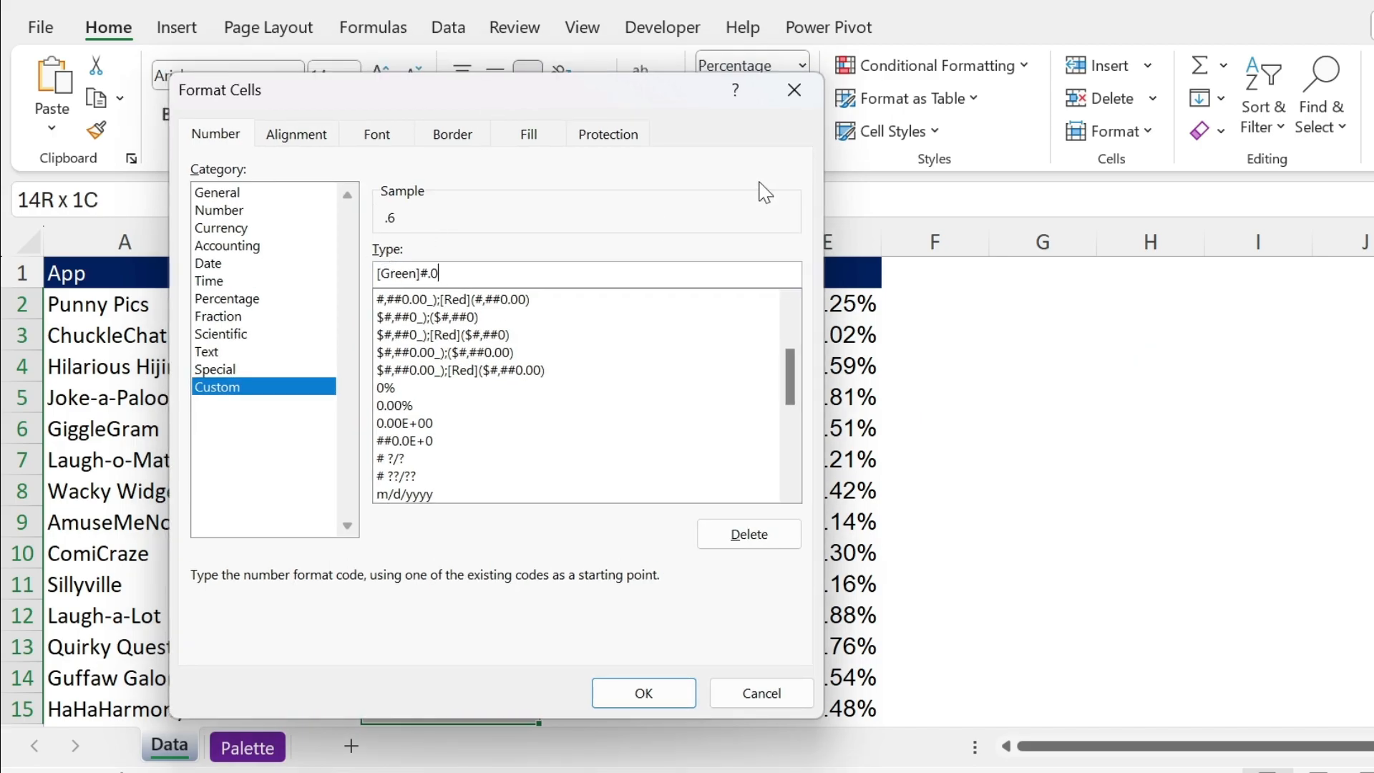
{"action": "type", "text": "%"}
Add the negative section [Red](#.0%); to the custom format and apply it to the Positive/Negative values.
{"action": "type", "text": "ed"}
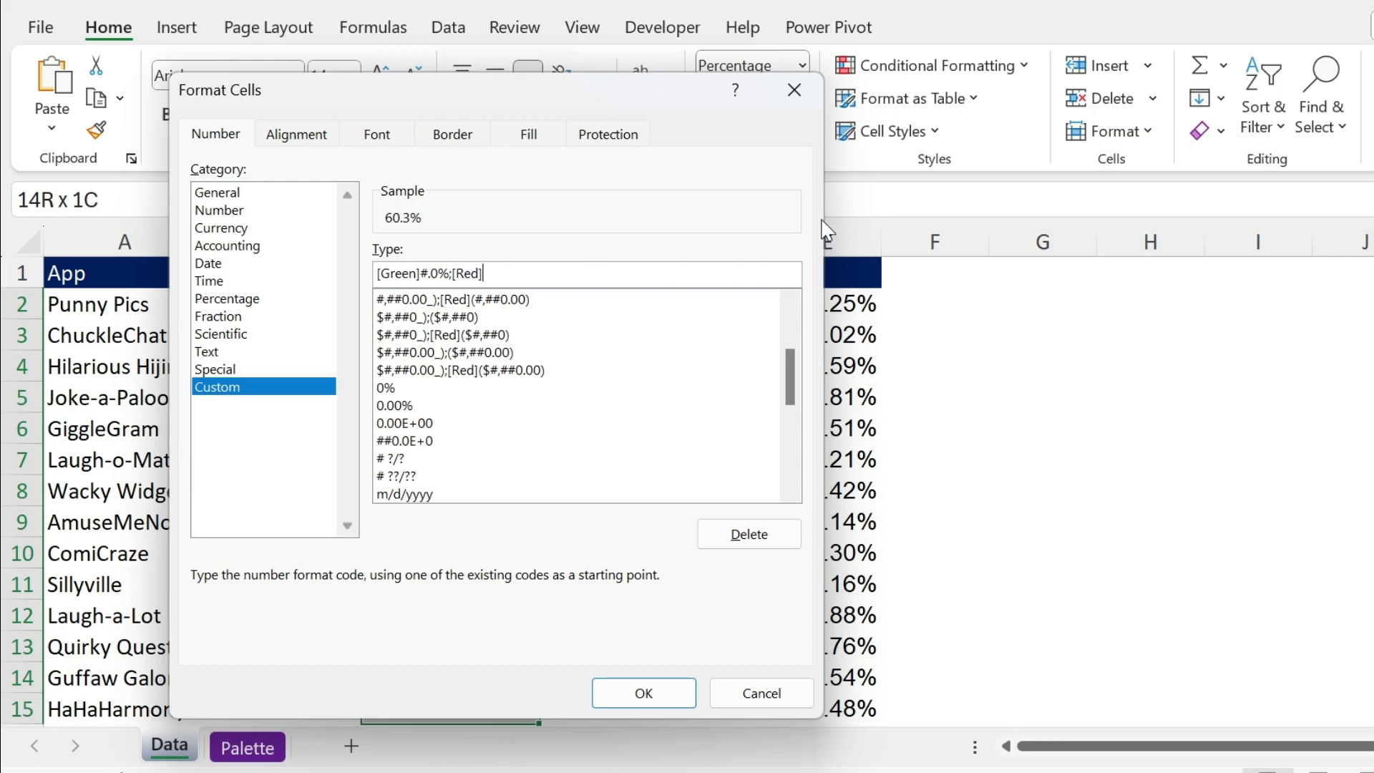
{"action": "type", "text": "]#.0%("}
{"action": "type", "text": "@"}
{"action": "key", "text": "BackSpace"}
{"action": "key", "text": "BackSpace"}
{"action": "left_click", "coordinate": [662, 701]}
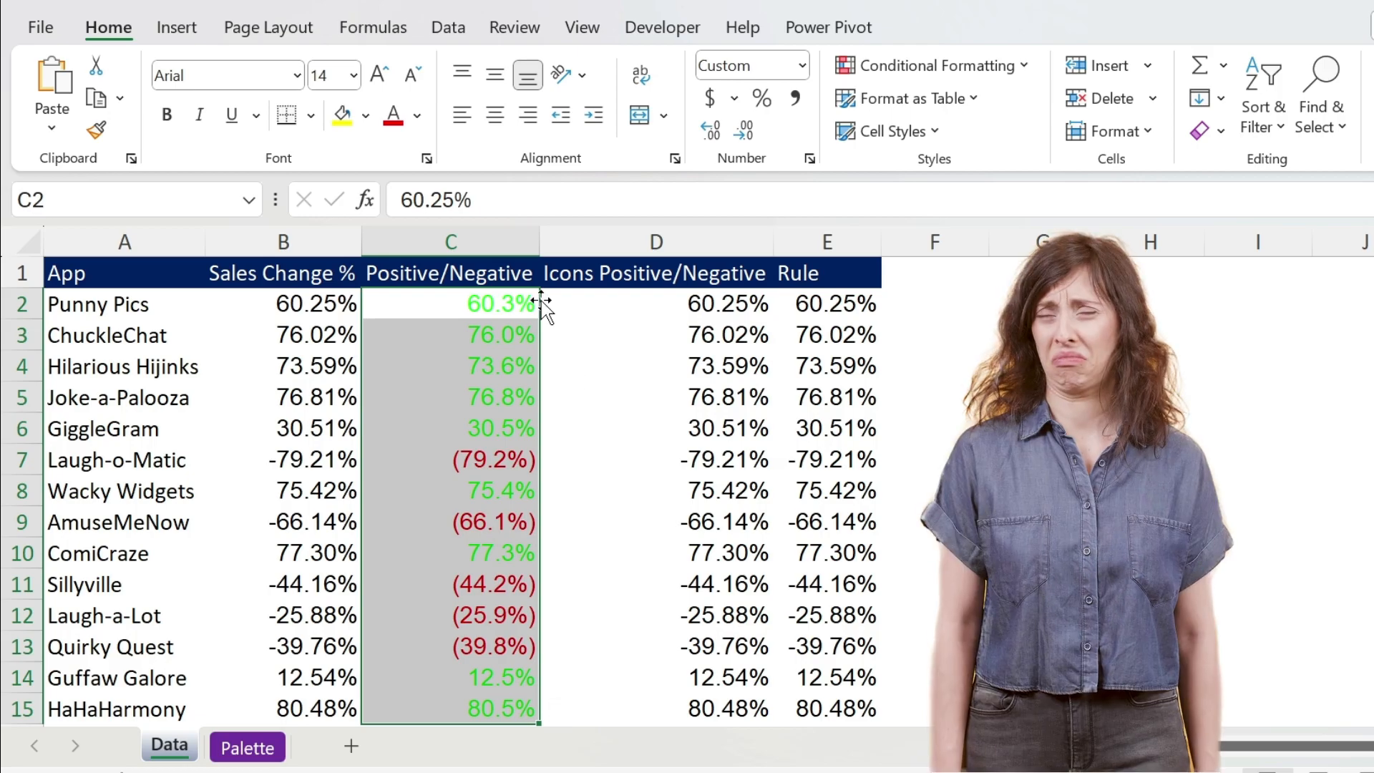
Examine the Palette sheet for the color index codes of darker green and red shades.
{"action": "left_click", "coordinate": [272, 751]}
{"action": "scroll", "coordinate": [234, 513], "scroll_direction": "up", "scroll_amount": 6}
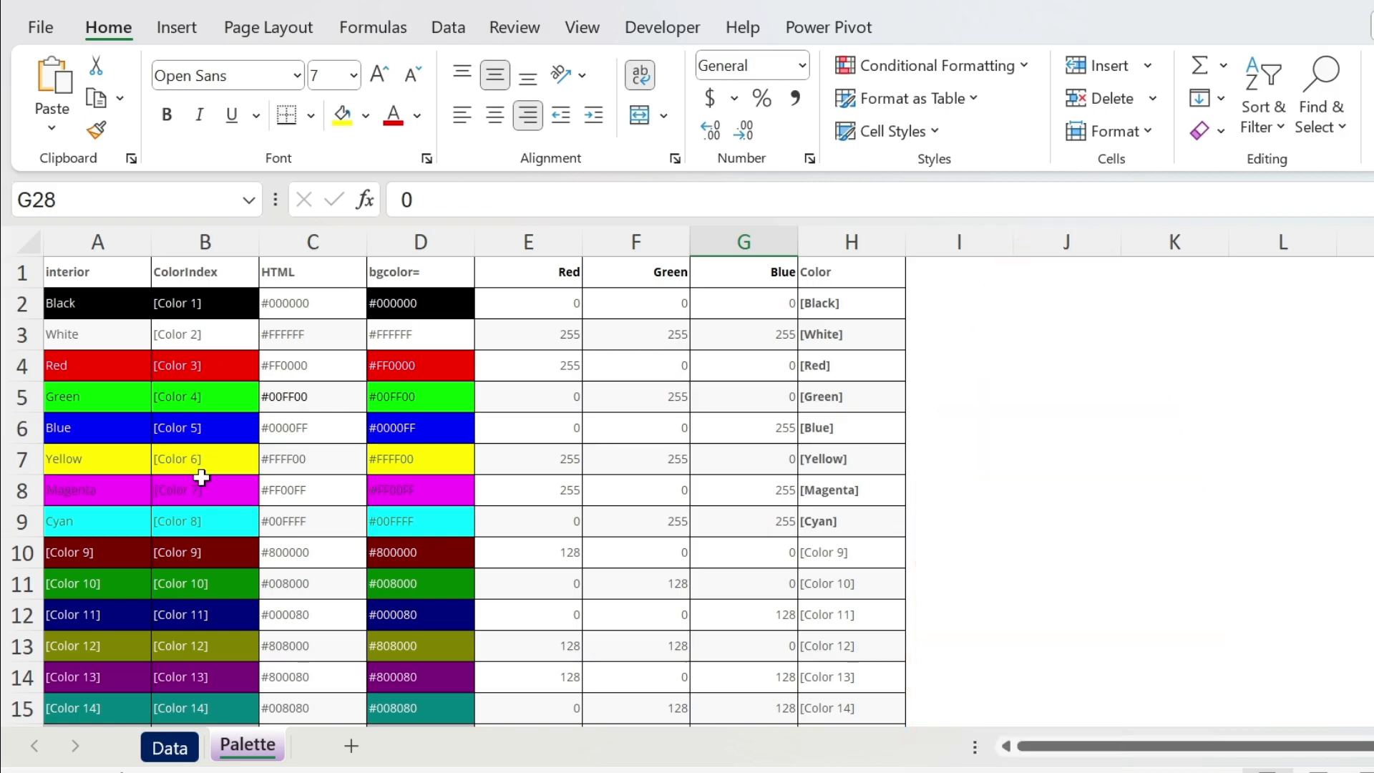
{"action": "left_click_drag", "start_coordinate": [202, 582], "coordinate": [53, 587]}
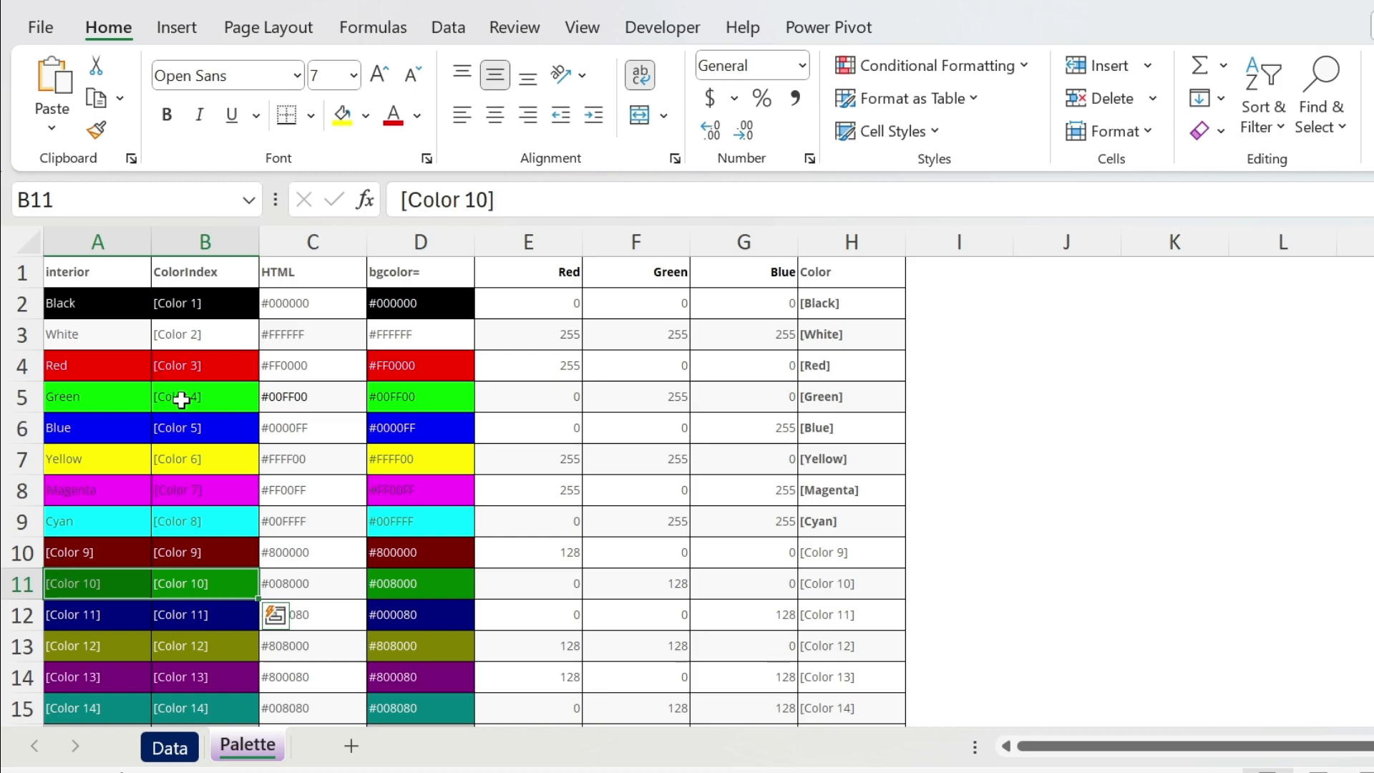
{"action": "scroll", "coordinate": [133, 577], "scroll_direction": "down", "scroll_amount": 7}
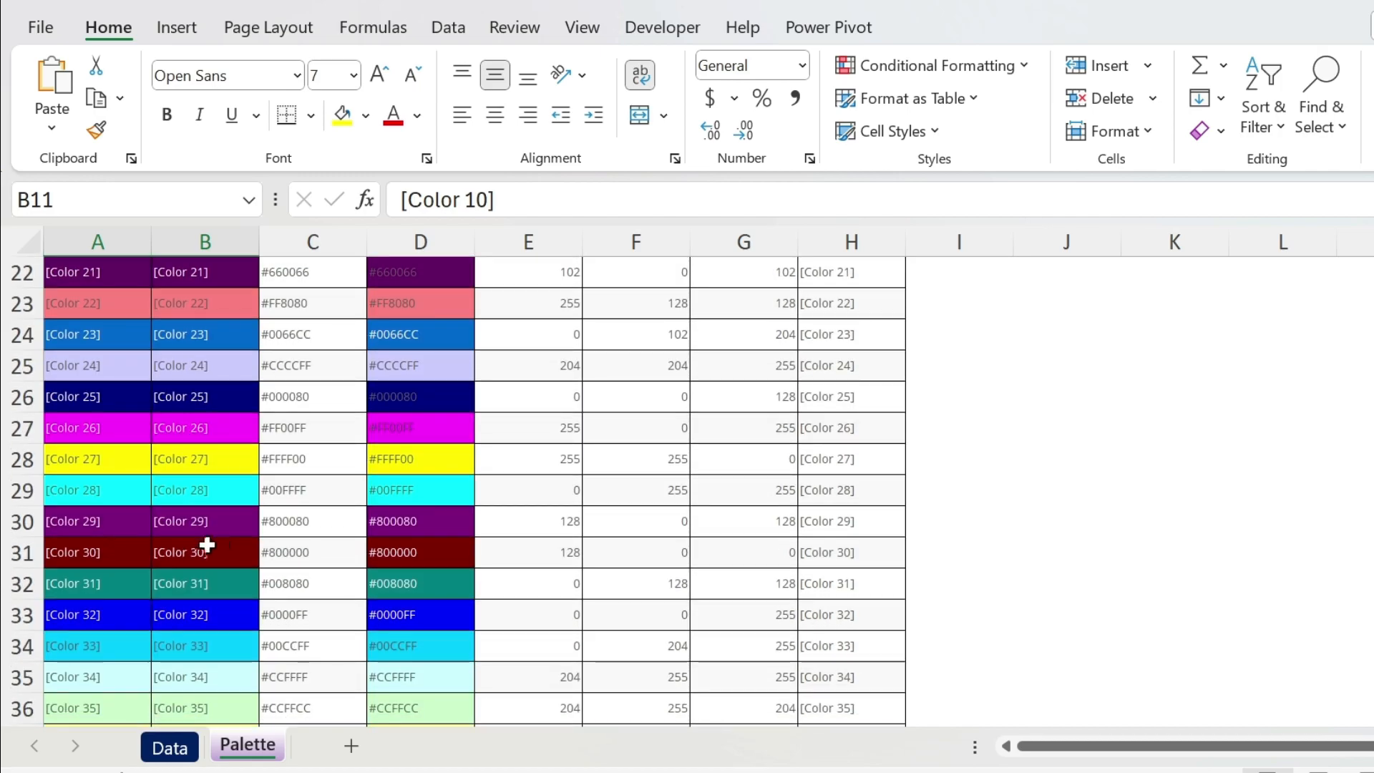
On the Data sheet, replace Green with Color 10 in the custom number format of C2:C15.
{"action": "left_click", "coordinate": [171, 744]}
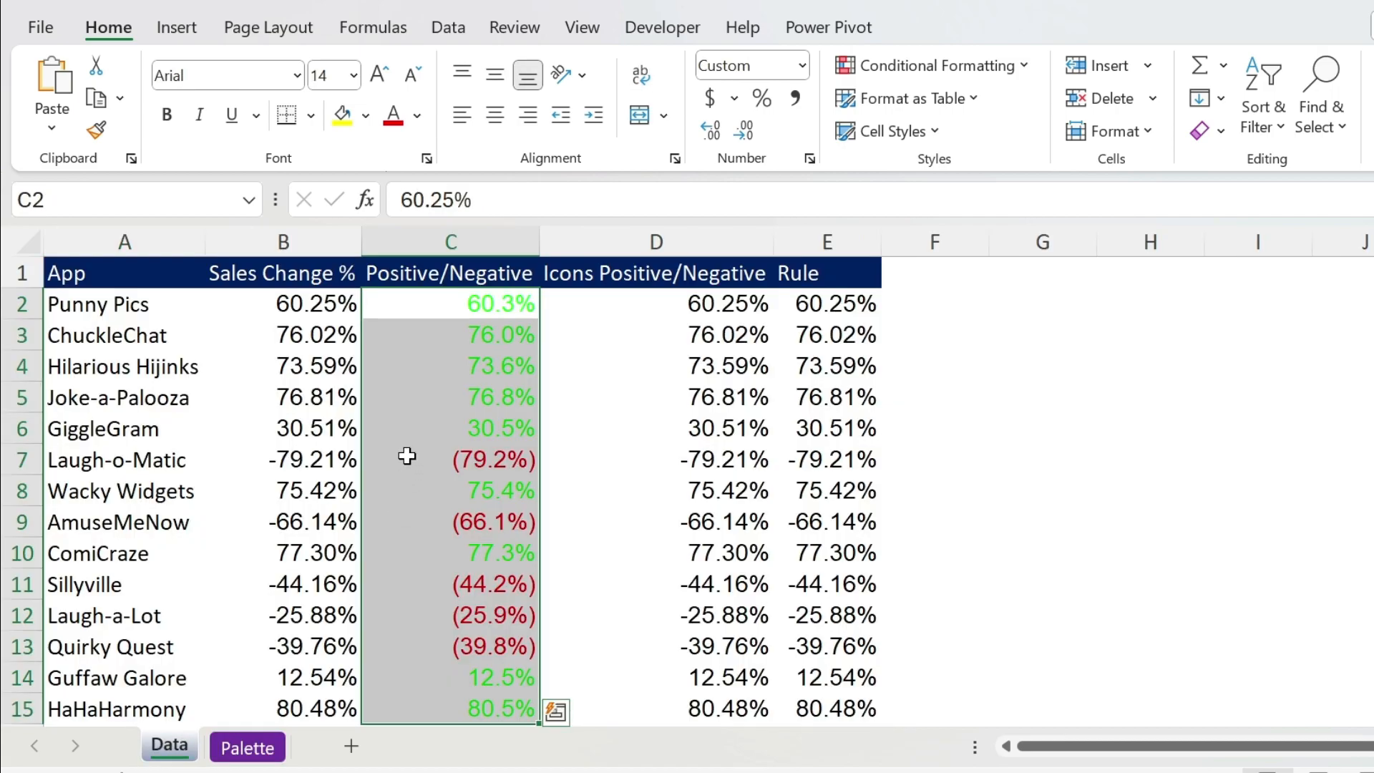
{"action": "left_click", "coordinate": [809, 158]}
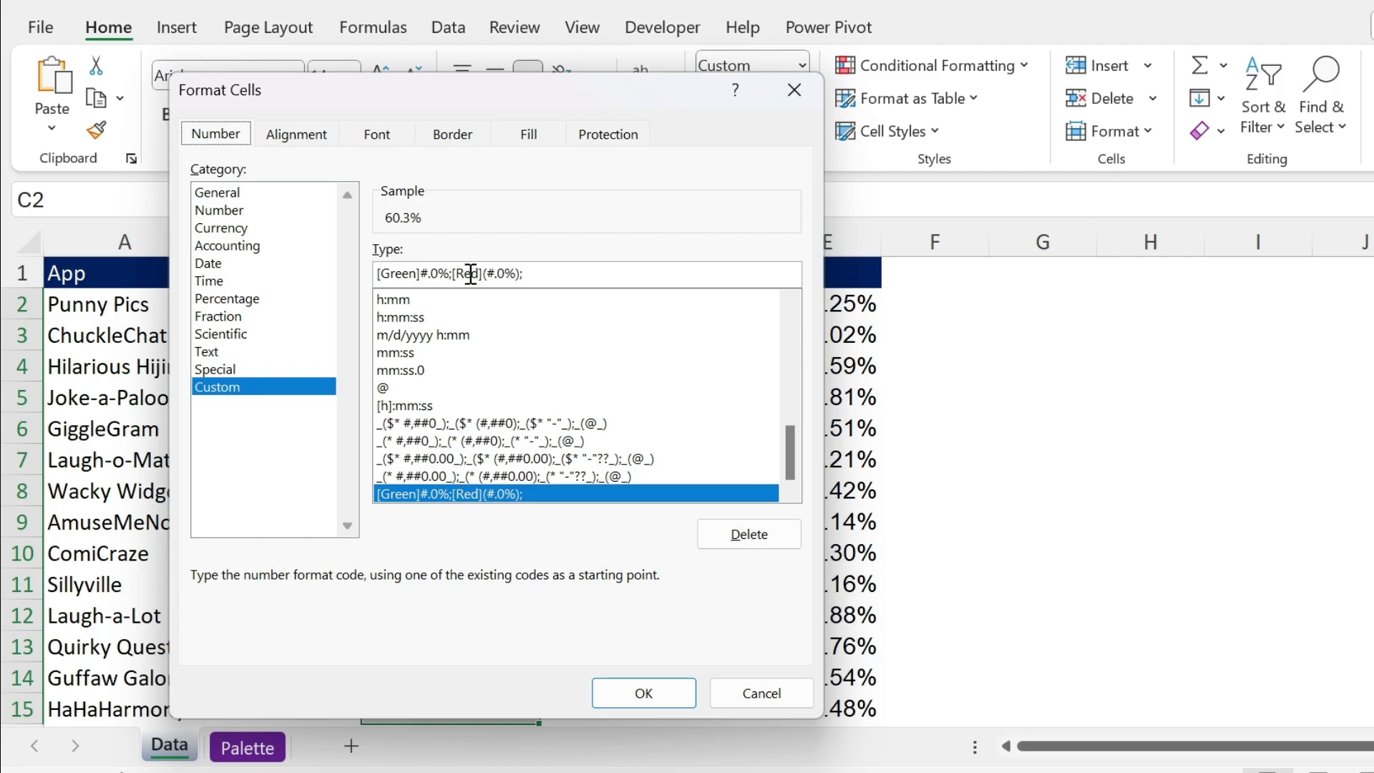
{"action": "double_click", "coordinate": [392, 274]}
{"action": "key", "text": "End"}
{"action": "key", "text": "BackSpace"}
{"action": "key", "text": "BackSpace"}
{"action": "key", "text": "BackSpace"}
{"action": "key", "text": "BackSpace"}
{"action": "key", "text": "BackSpace"}
{"action": "type", "text": "Color 10"}
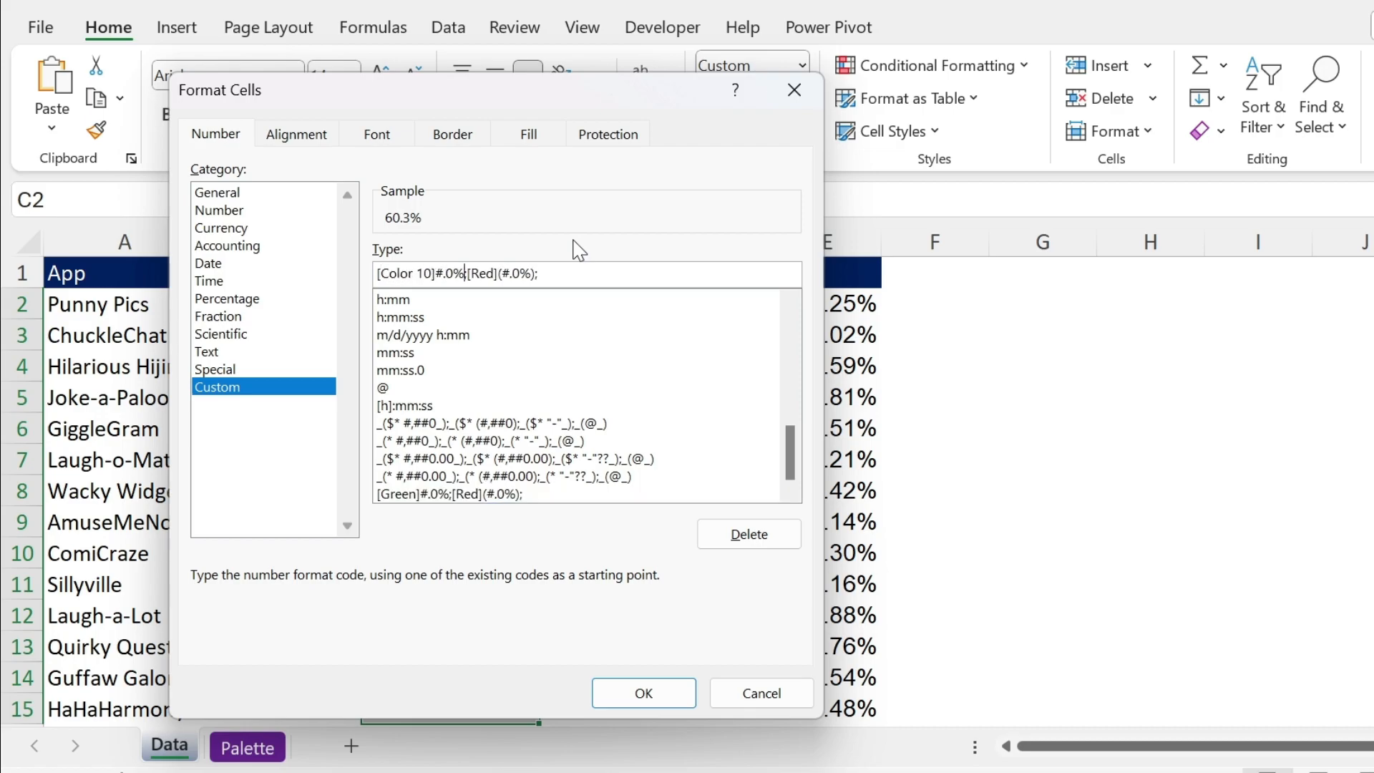
Replace Red with Color 30 in the format's negative section and apply the format to C2:C15.
{"action": "key", "text": "shift+Right"}
{"action": "key", "text": "shift+Right"}
{"action": "key", "text": "shift+Right"}
{"action": "key", "text": "shift+Right"}
{"action": "type", "text": "Color 30]"}
{"action": "left_click", "coordinate": [643, 693]}
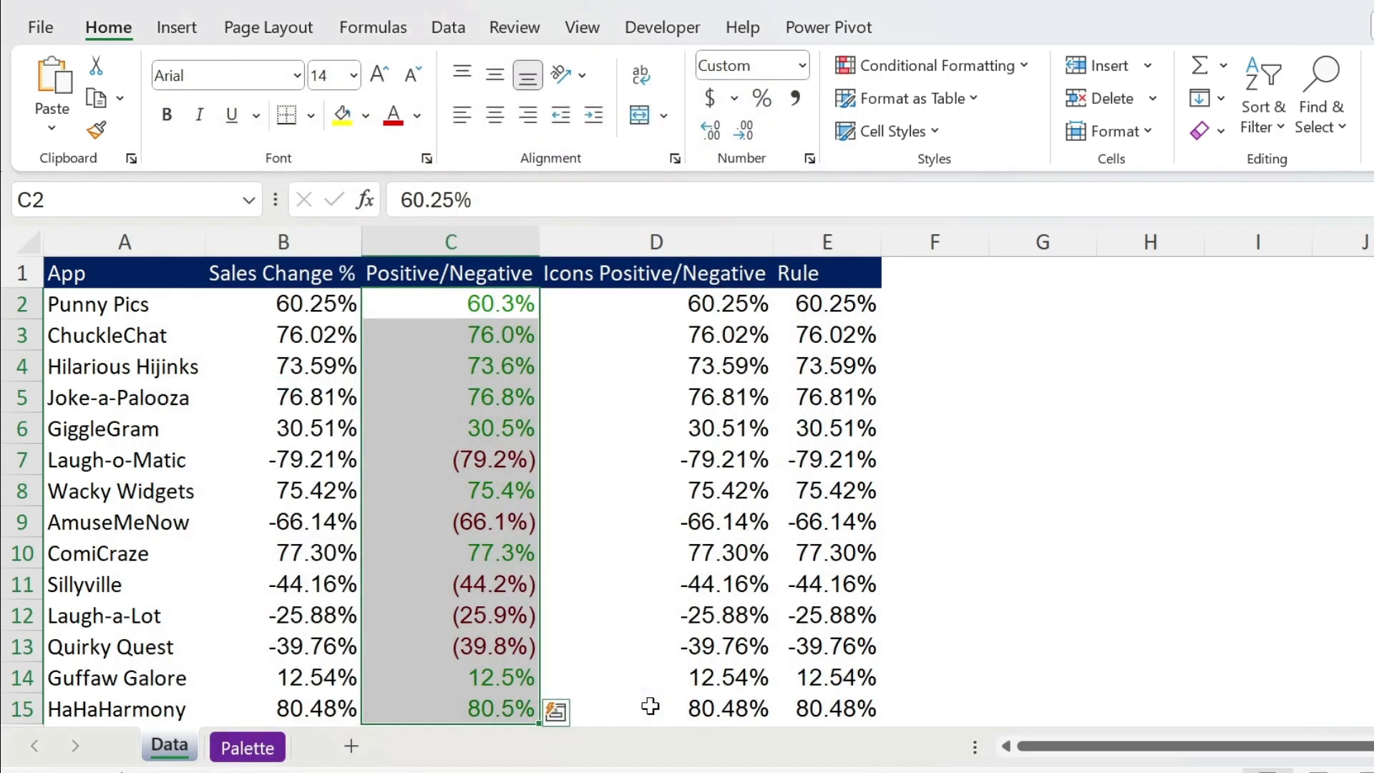
Copy the custom number format code [Color10]#.0%;[Color30](#.0%); from cell C2.
{"action": "left_click", "coordinate": [682, 480]}
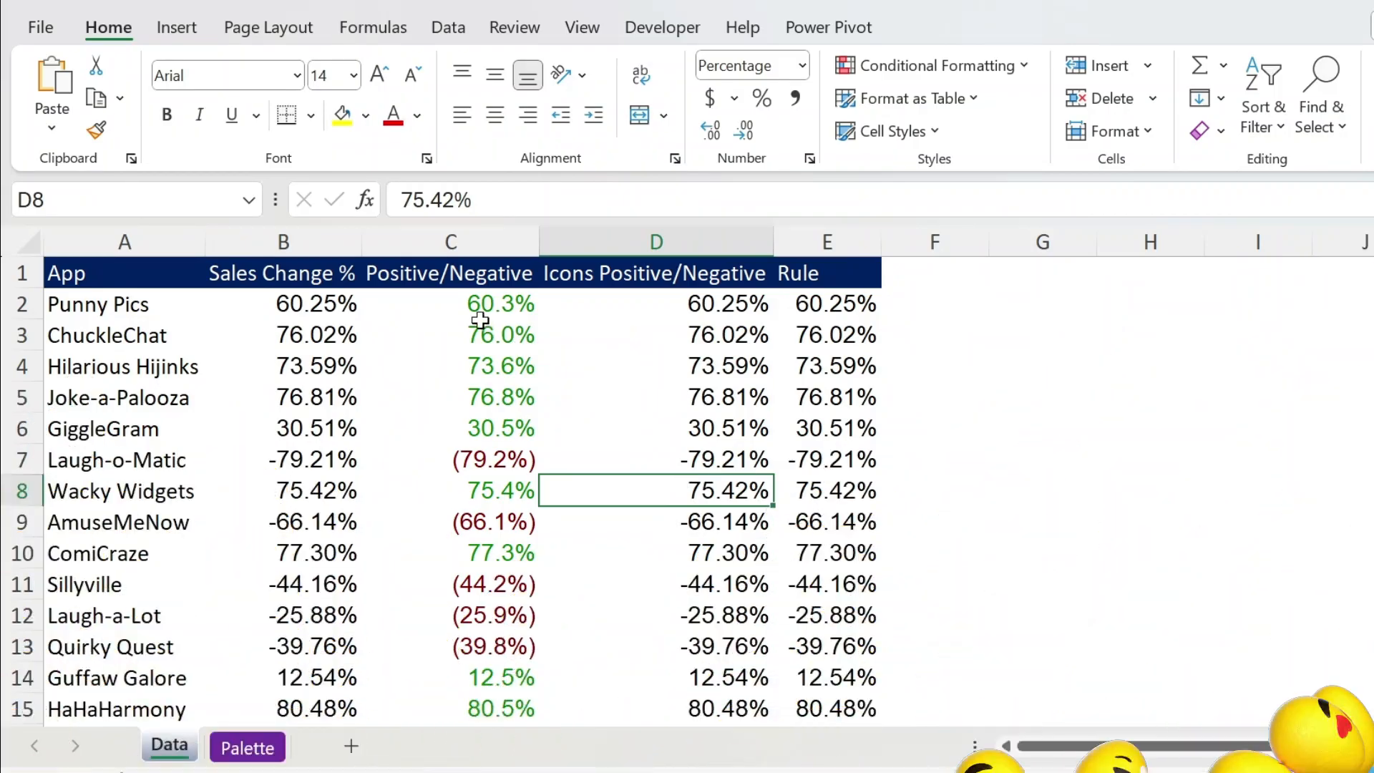
{"action": "left_click", "coordinate": [469, 304]}
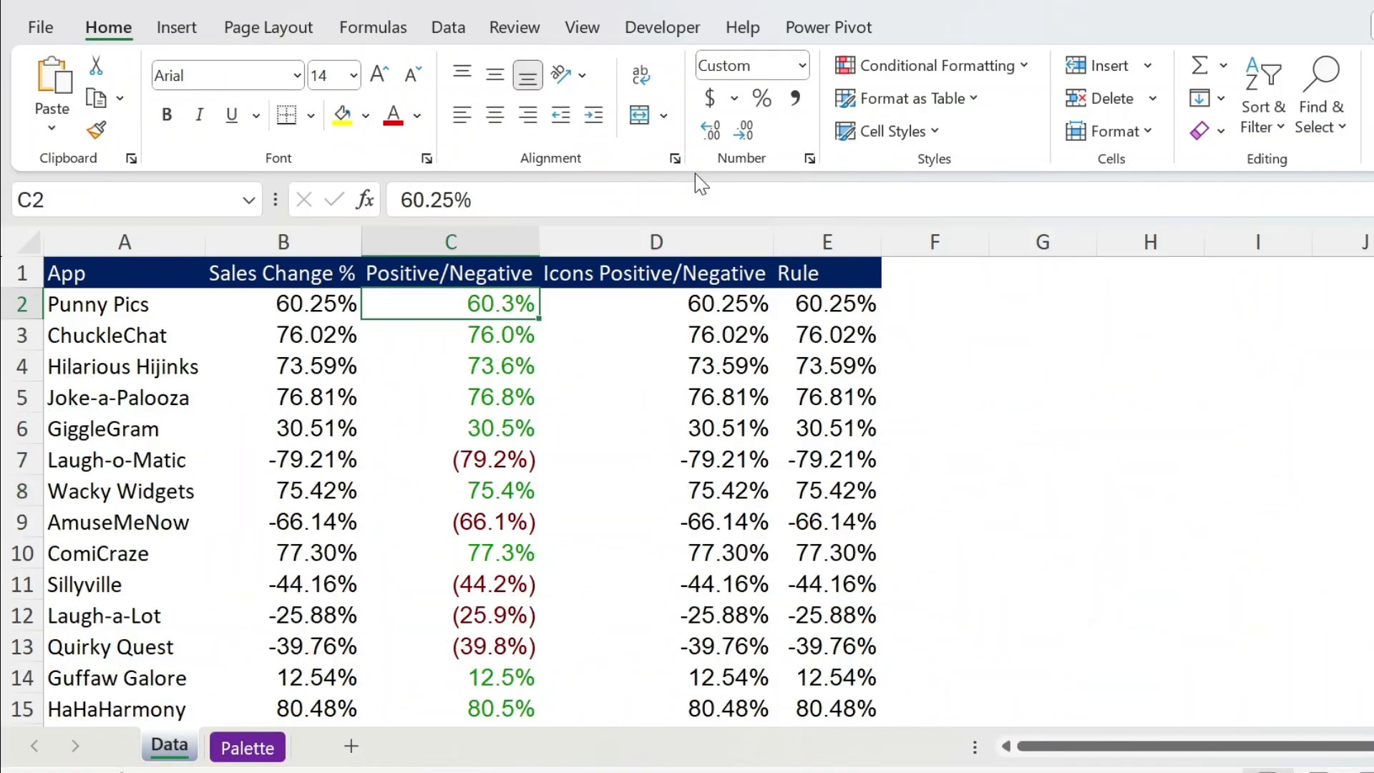
{"action": "left_click", "coordinate": [809, 159]}
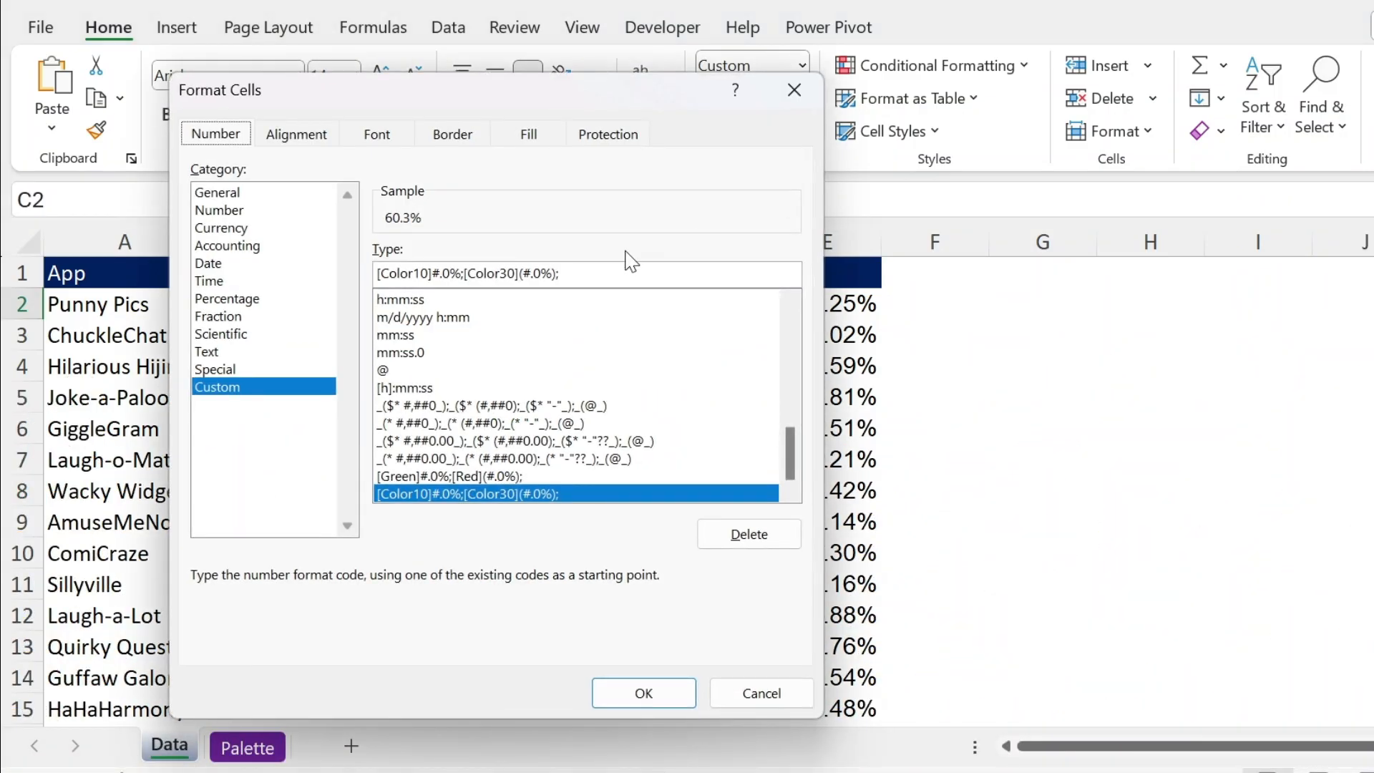
{"action": "triple_click", "coordinate": [610, 269]}
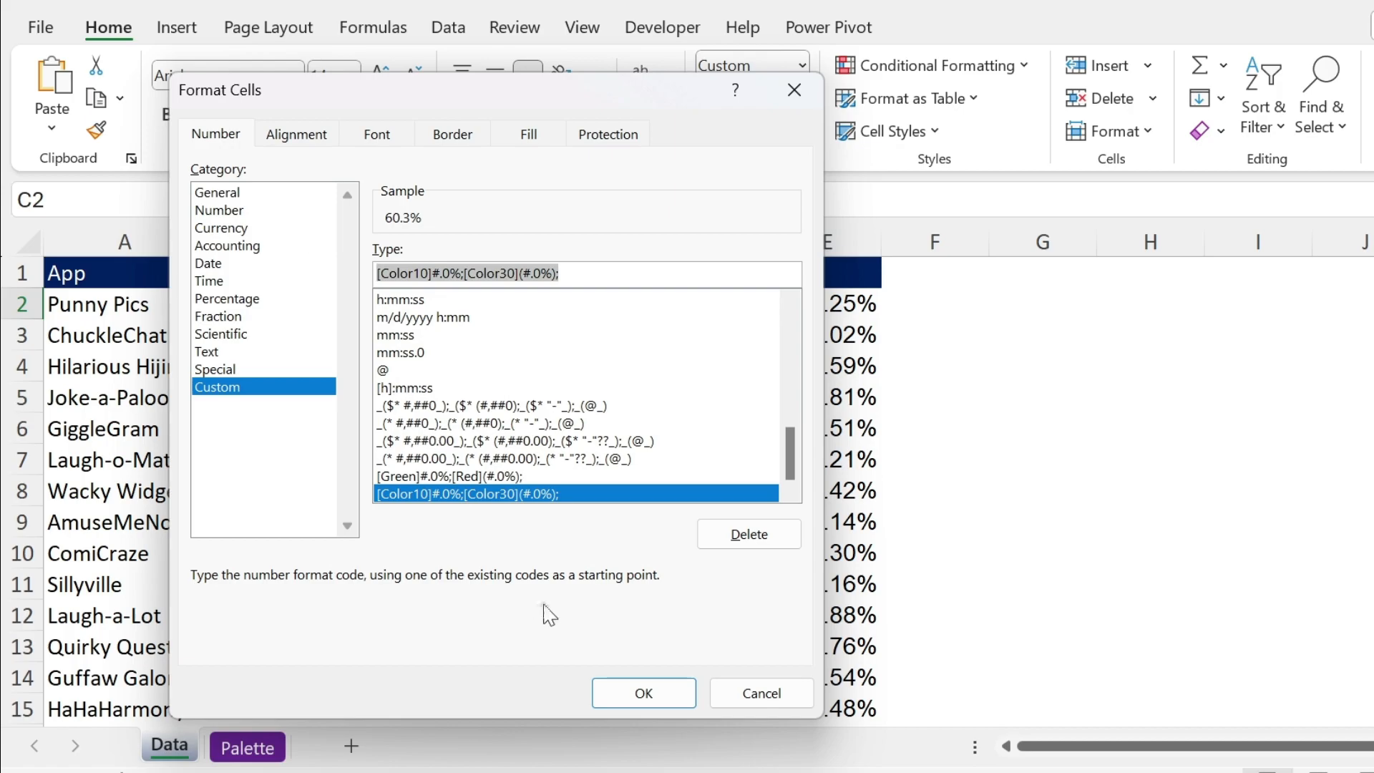
{"action": "left_click", "coordinate": [631, 691]}
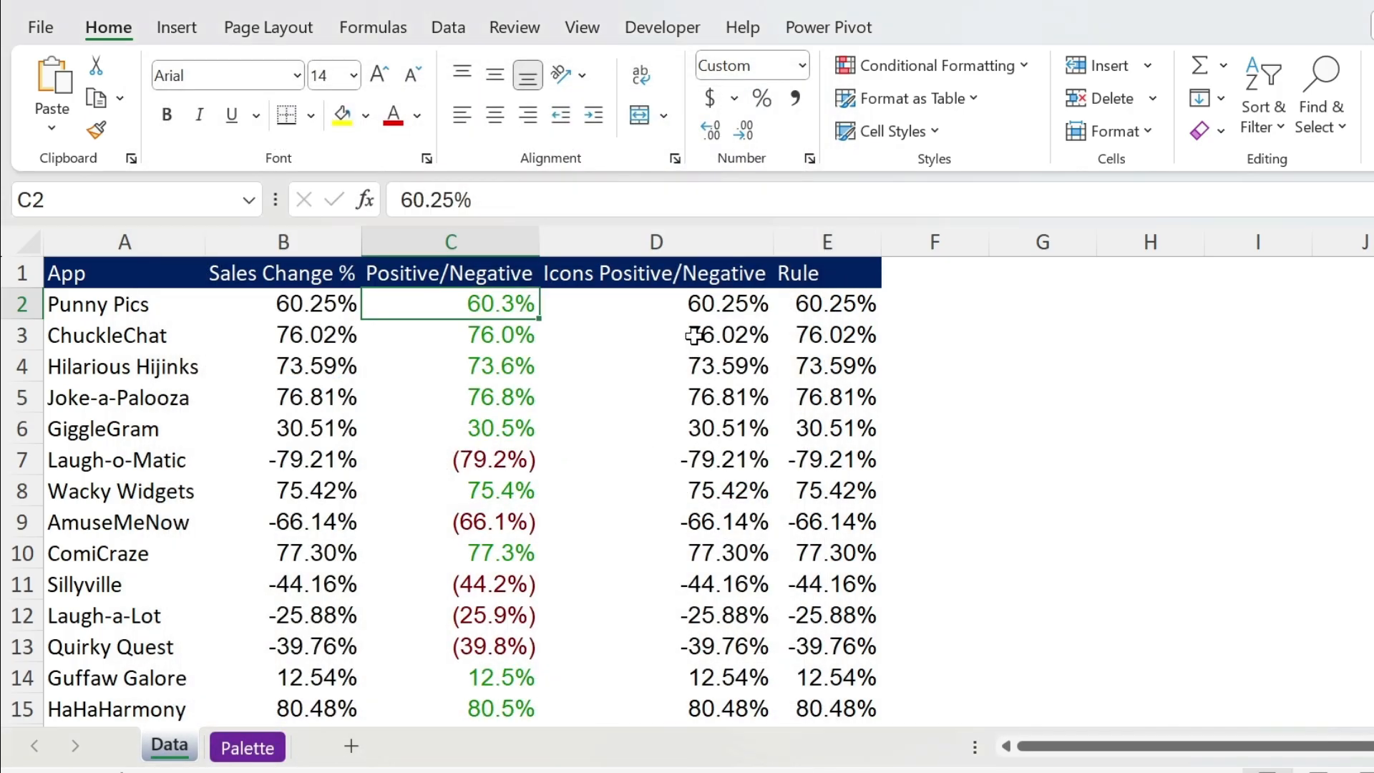
Apply the copied custom format [Color10]#.0%;[Color30](#.0%); to the Icons Positive/Negative values in D2:D15.
{"action": "left_click", "coordinate": [689, 308]}
{"action": "key", "text": "ctrl+shift+Down"}
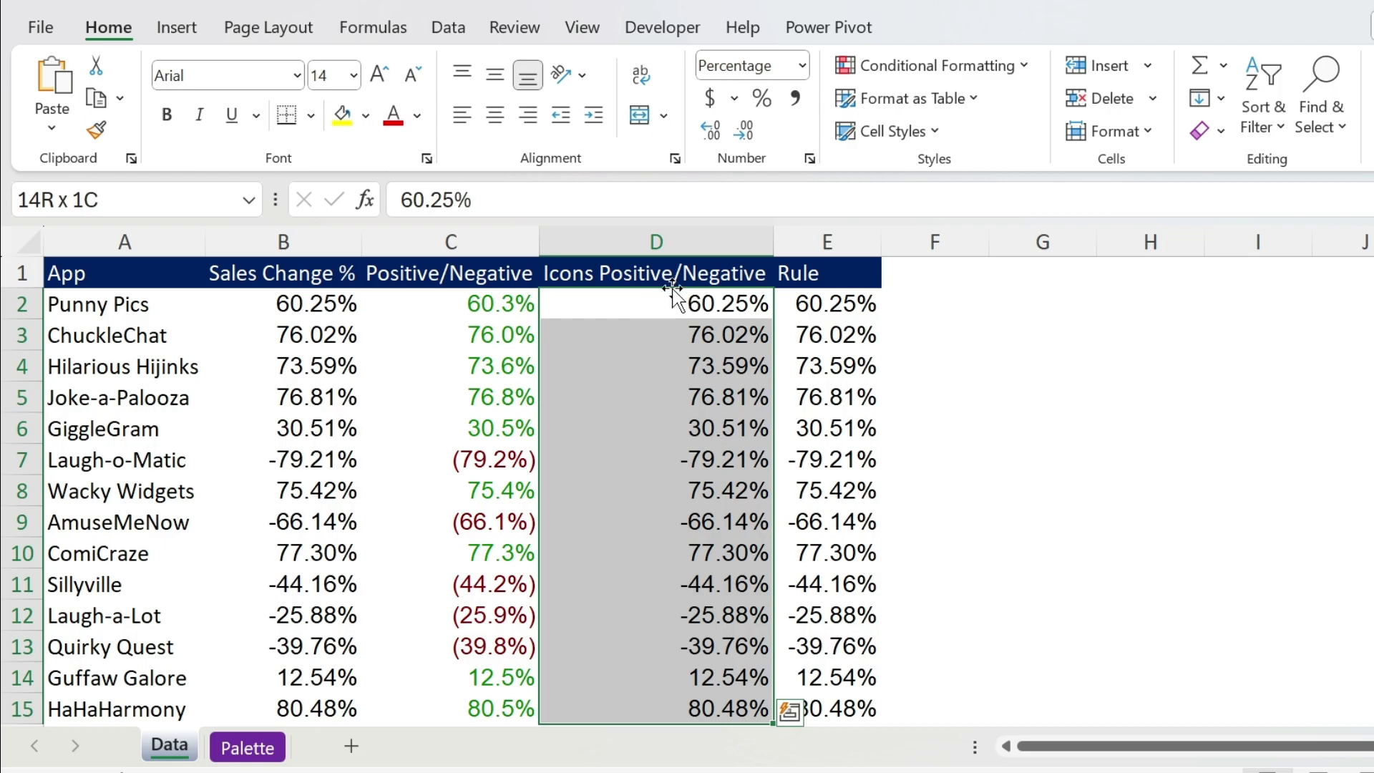
{"action": "left_click", "coordinate": [811, 158]}
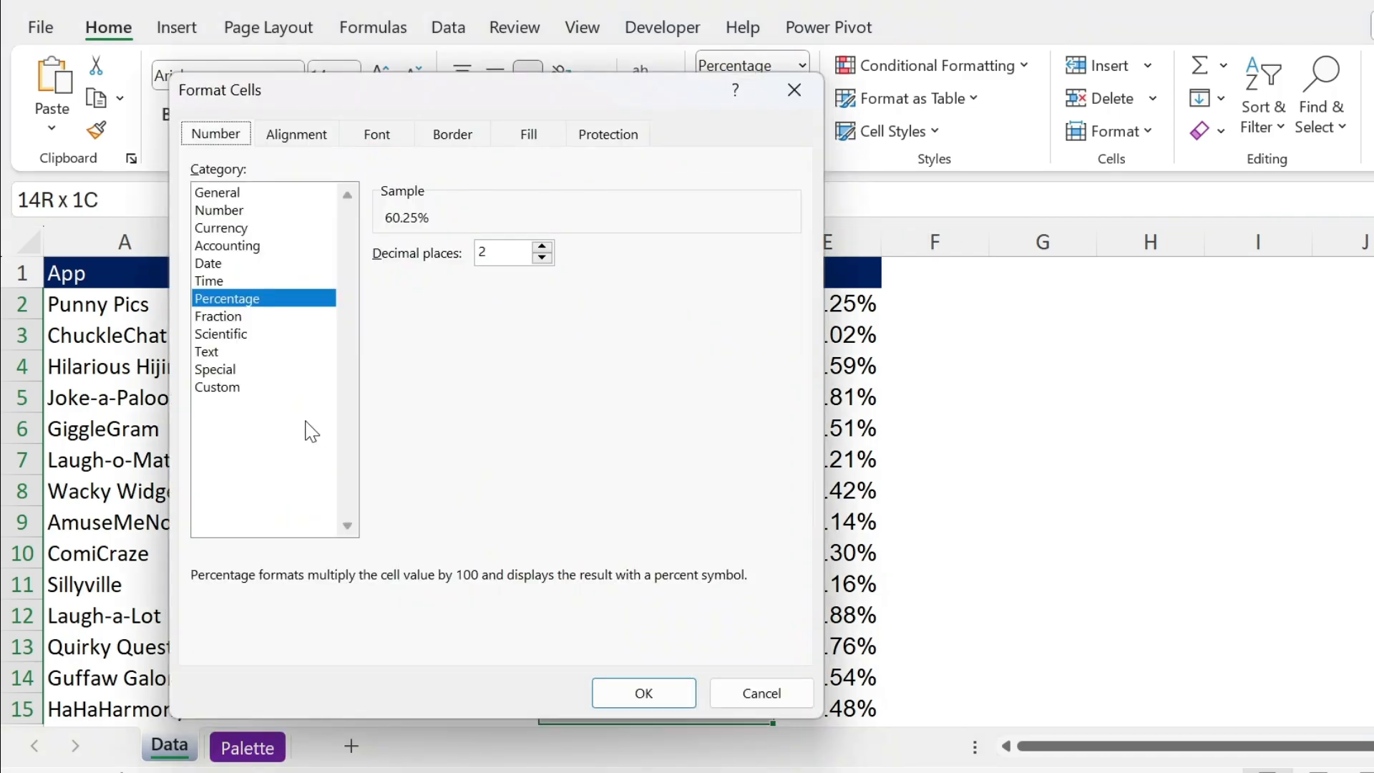
{"action": "left_click", "coordinate": [265, 390]}
{"action": "left_click_drag", "start_coordinate": [425, 272], "coordinate": [337, 285]}
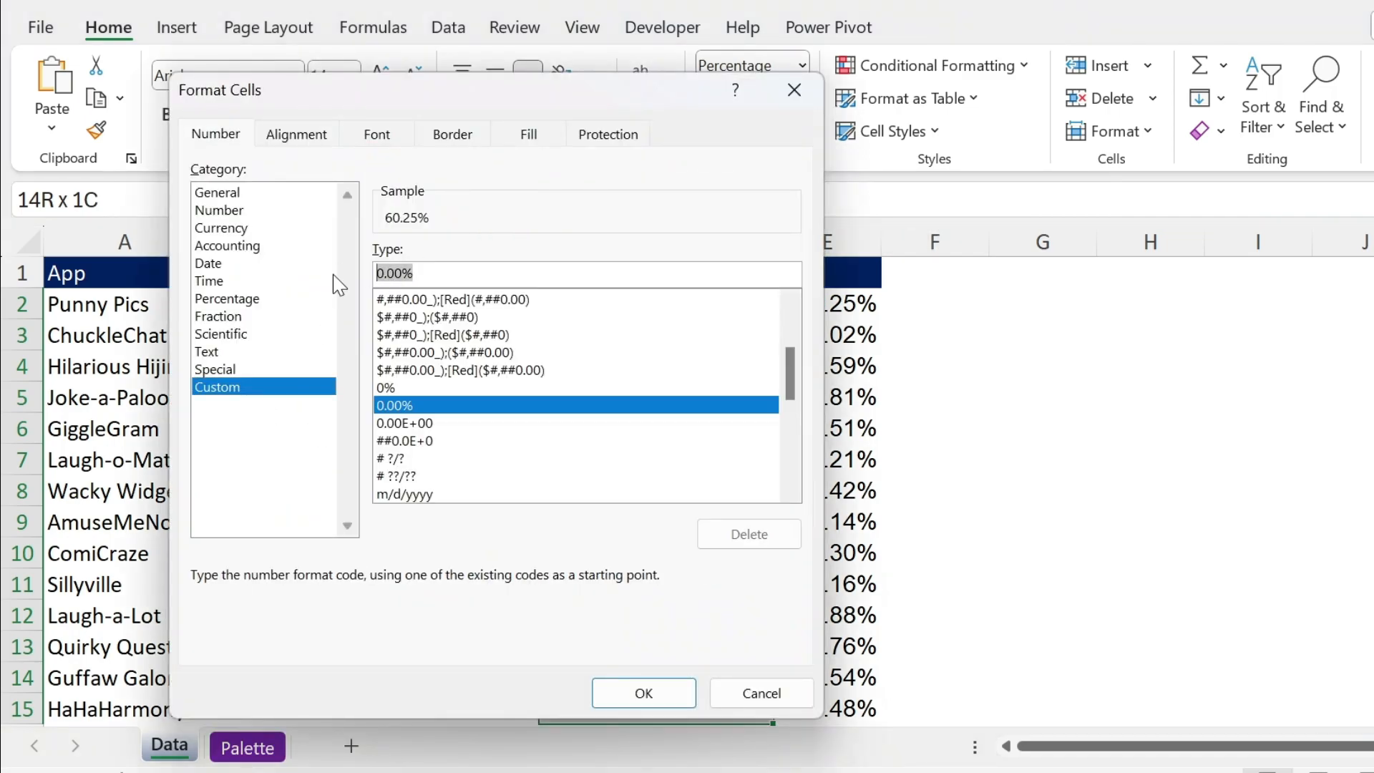
{"action": "type", "text": "[Color10]0.0%;[Color30](0.0%)"}
{"action": "left_click", "coordinate": [644, 691]}
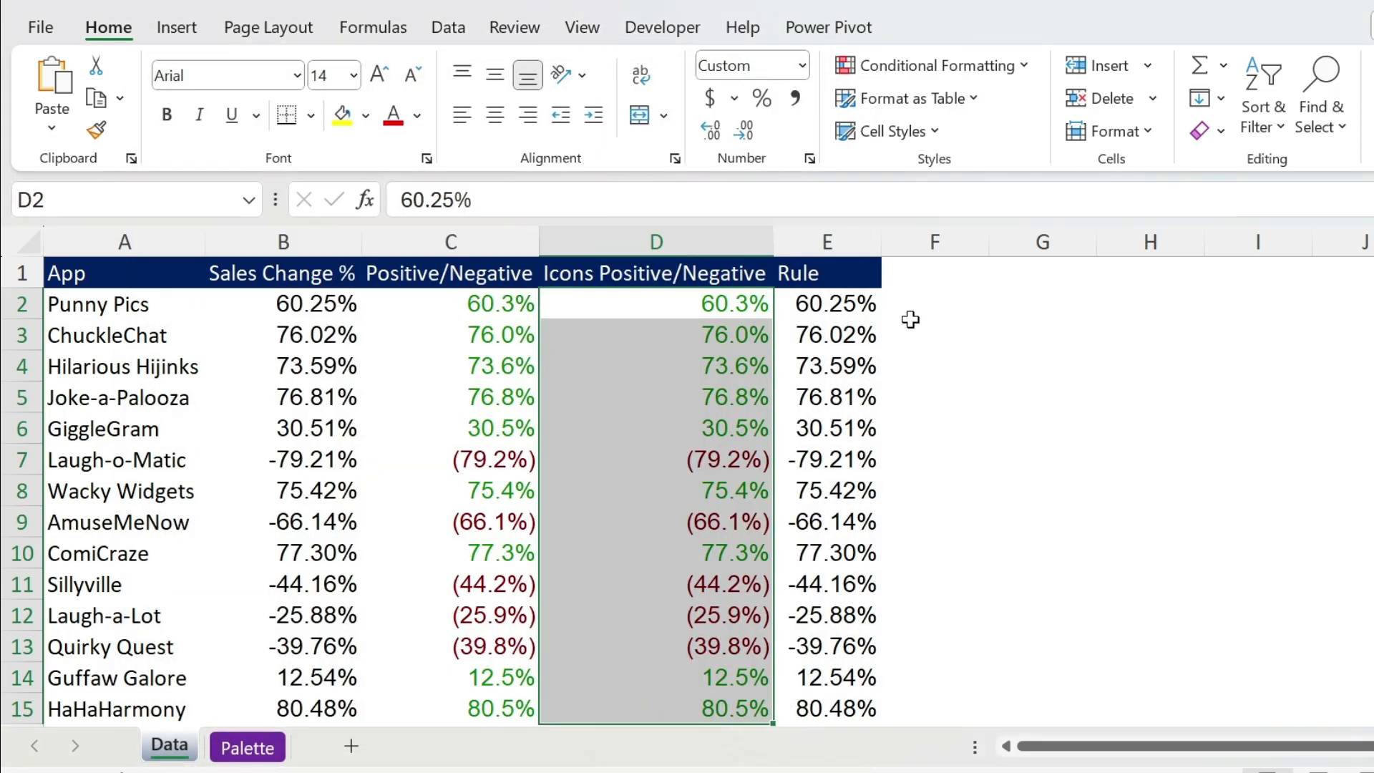
Insert the Black Up-Pointing Triangle symbol (25B2) into cell F2.
{"action": "left_click", "coordinate": [928, 295]}
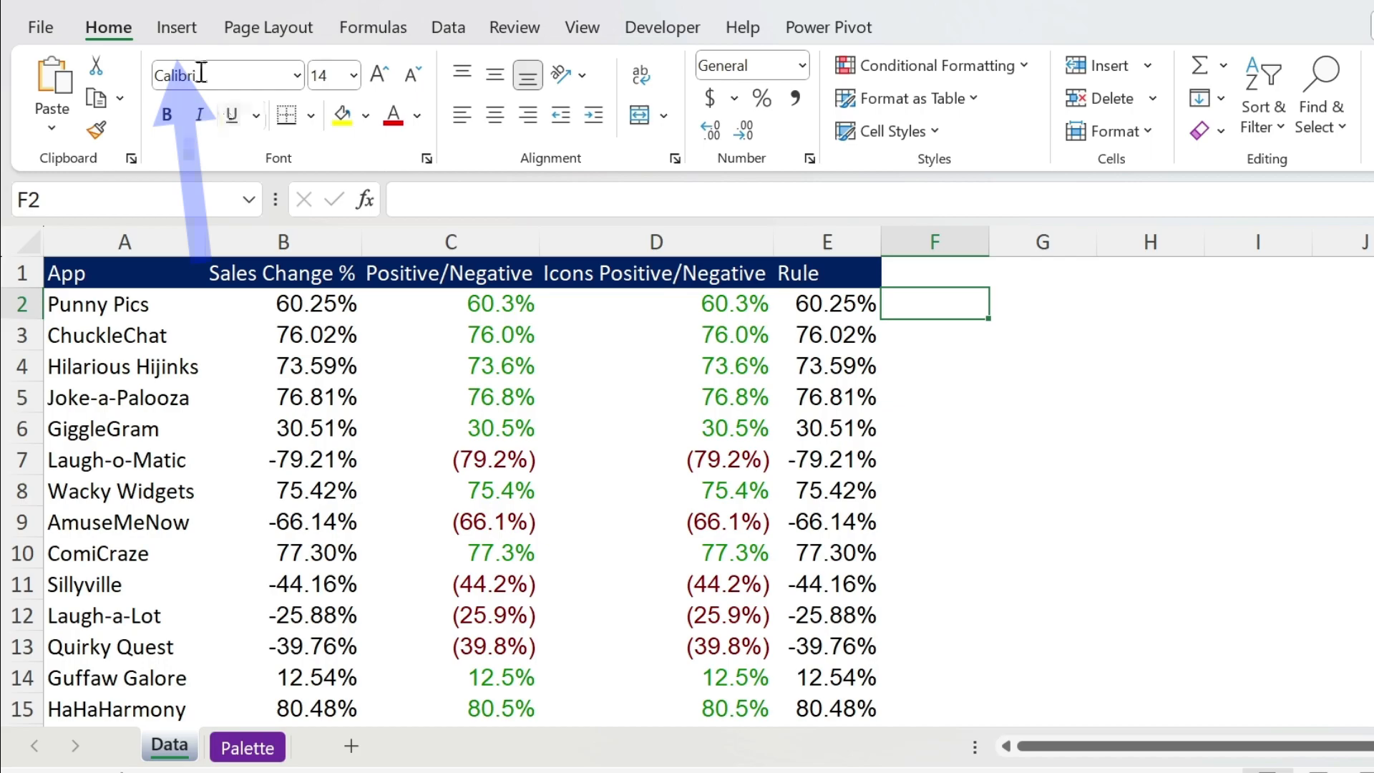
{"action": "left_click", "coordinate": [181, 32]}
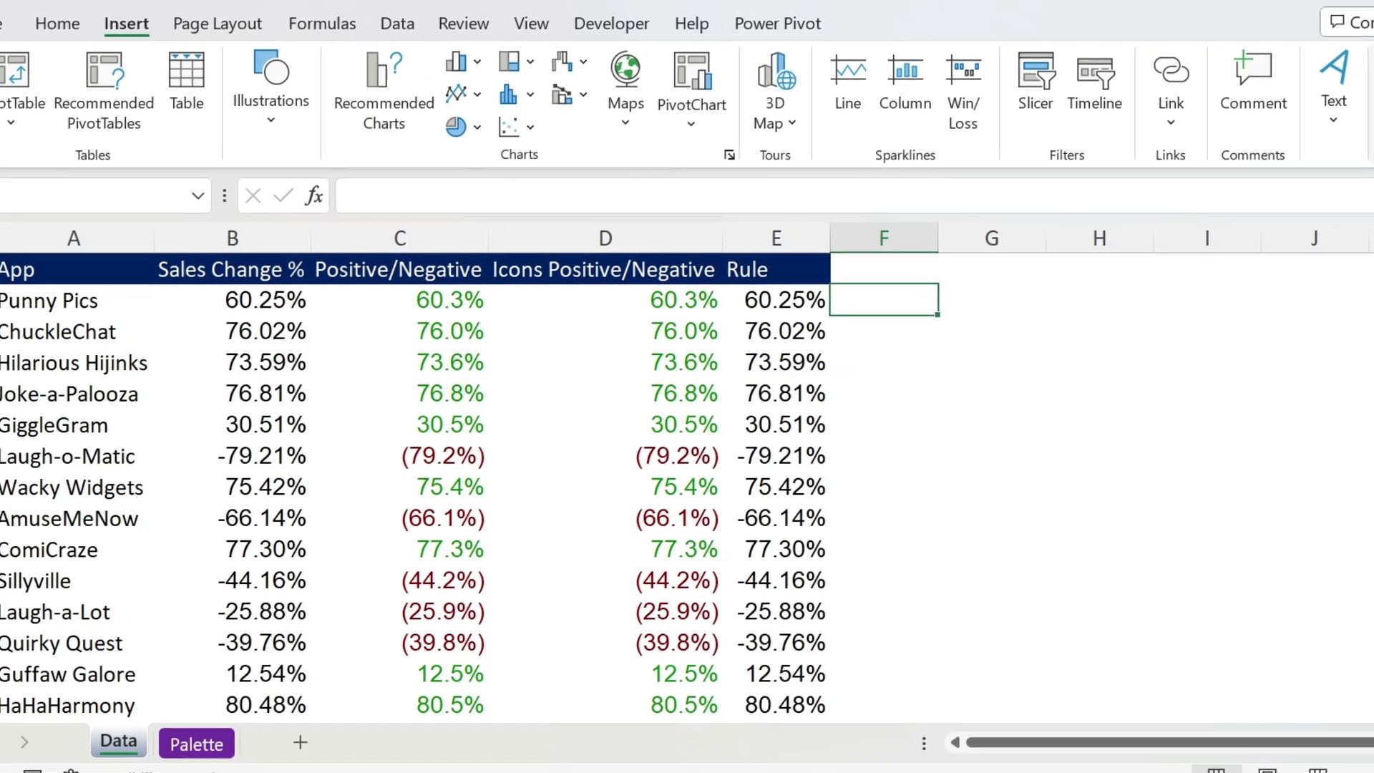
{"action": "left_click", "coordinate": [1373, 88]}
{"action": "left_click", "coordinate": [1367, 197]}
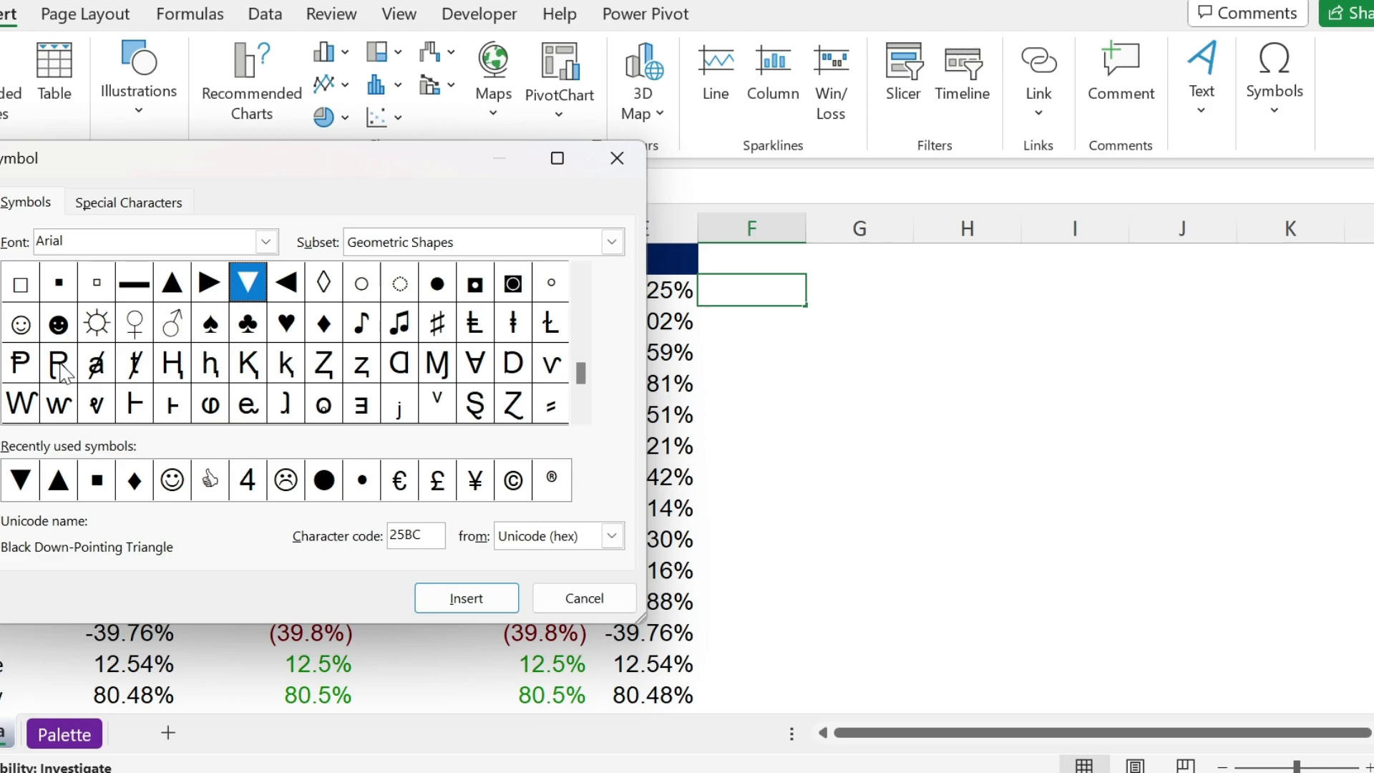
{"action": "left_click", "coordinate": [59, 481]}
{"action": "left_click", "coordinate": [465, 600]}
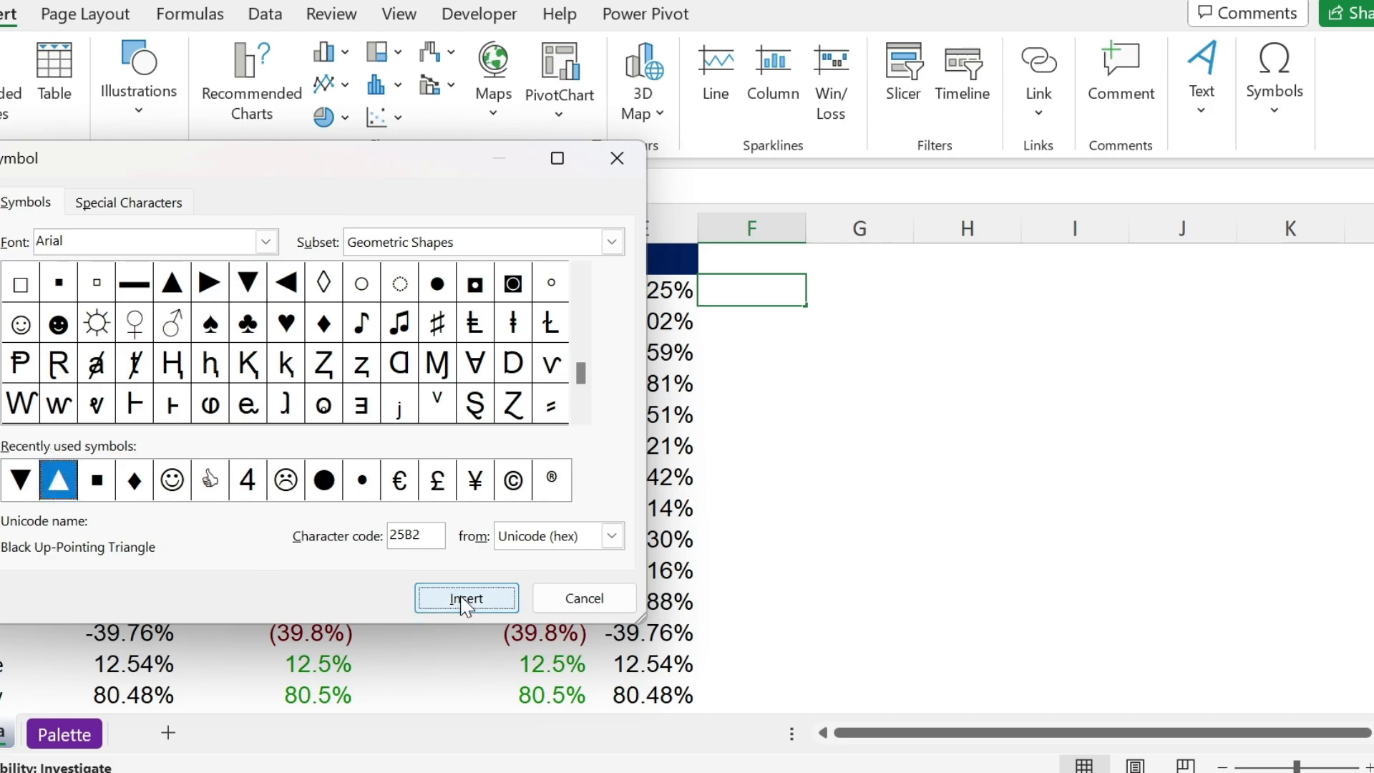
{"action": "left_click", "coordinate": [585, 599]}
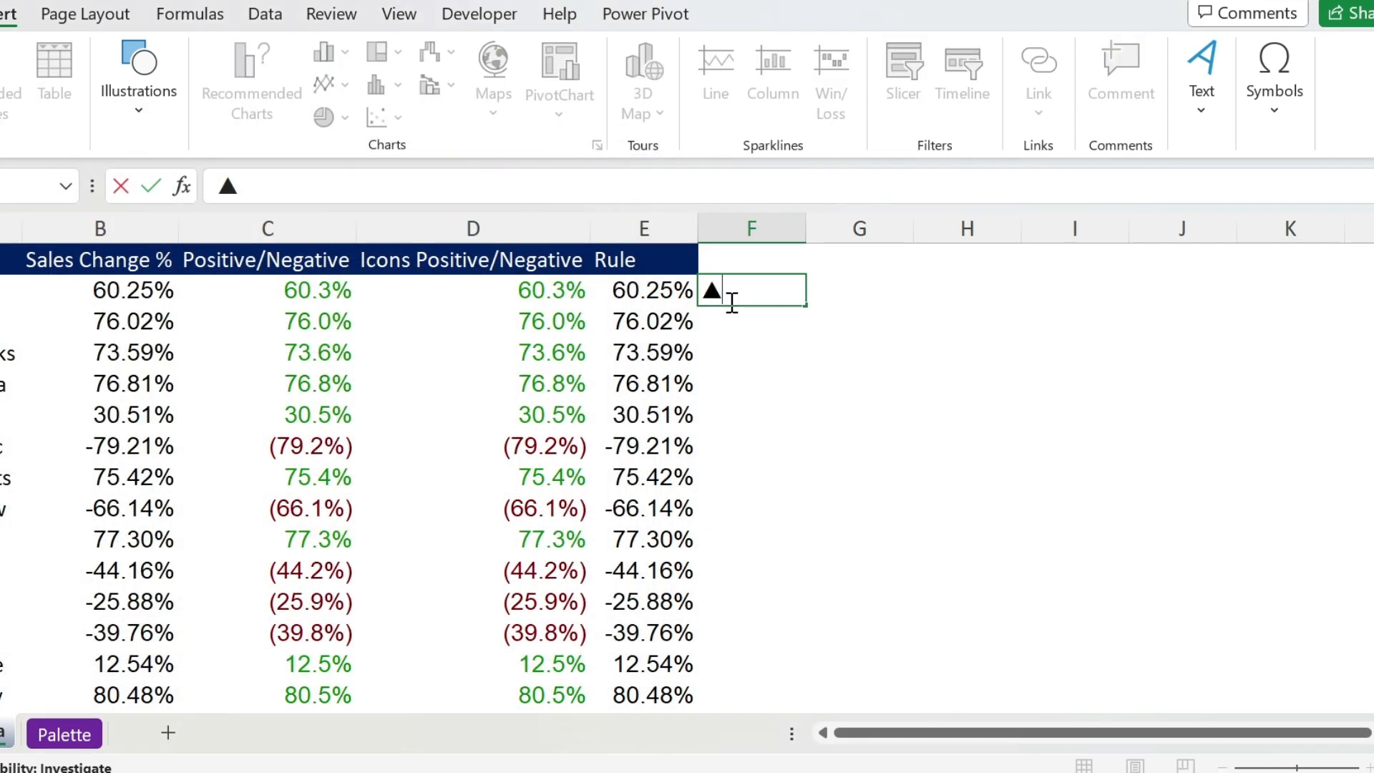
{"action": "left_click", "coordinate": [794, 346]}
{"action": "left_click", "coordinate": [761, 318]}
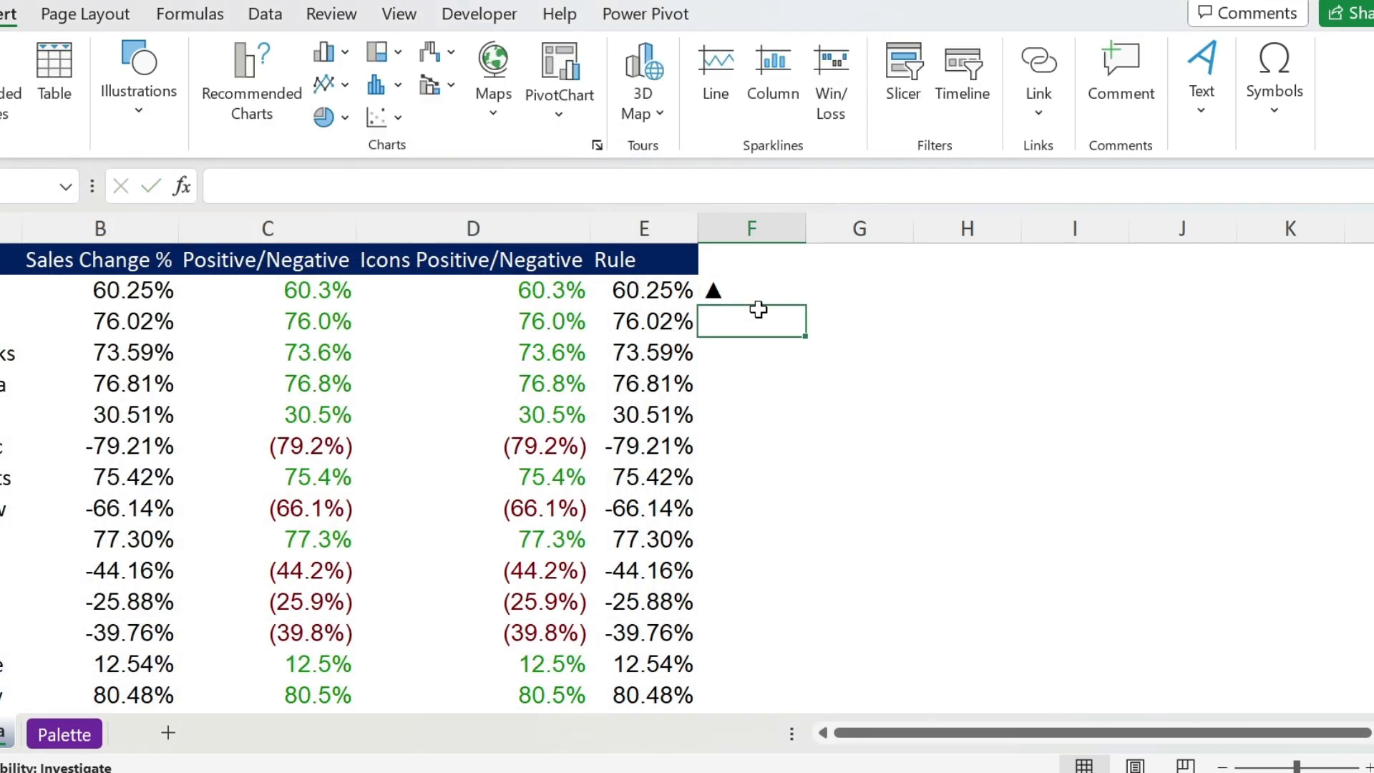
Add one sad face emoji after the triangle in cell F2.
{"action": "left_click", "coordinate": [759, 287]}
{"action": "double_click", "coordinate": [741, 288]}
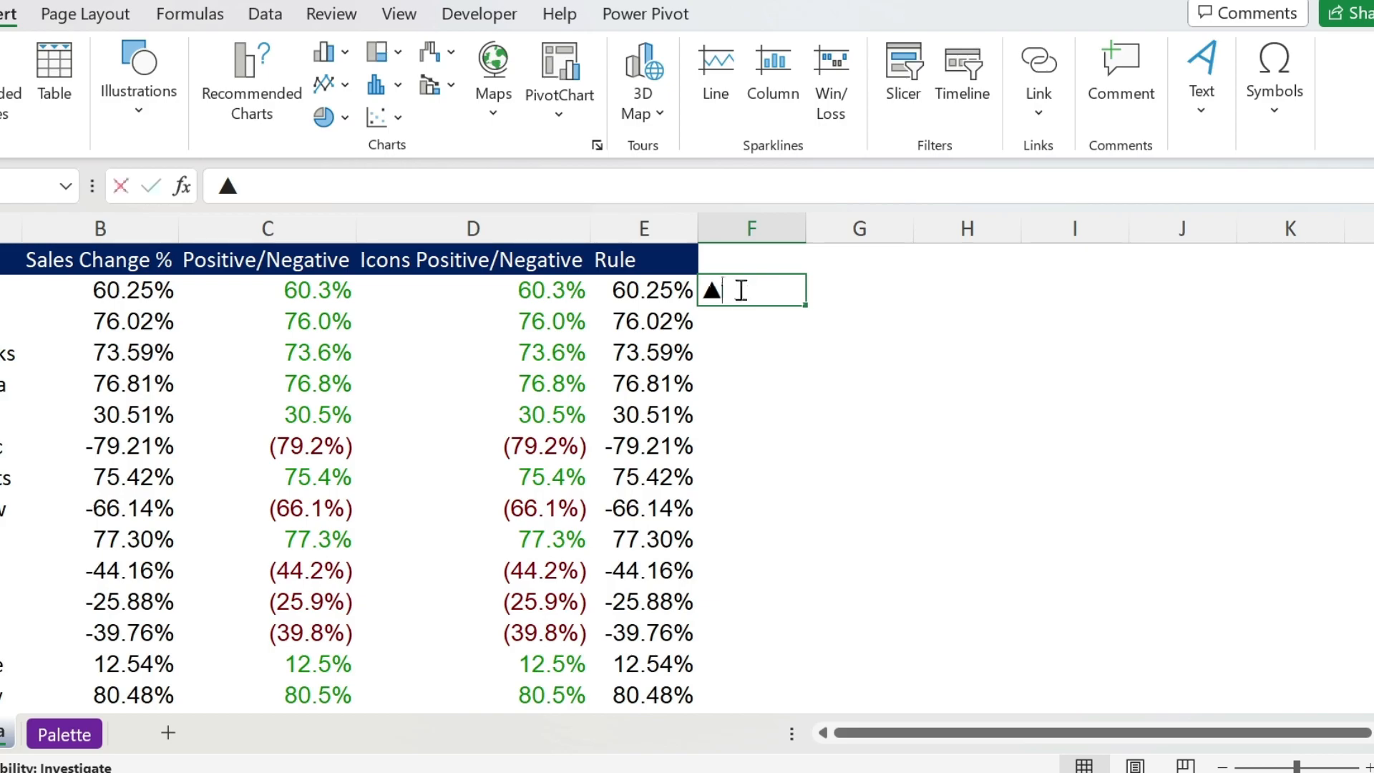
{"action": "key", "text": "super+period"}
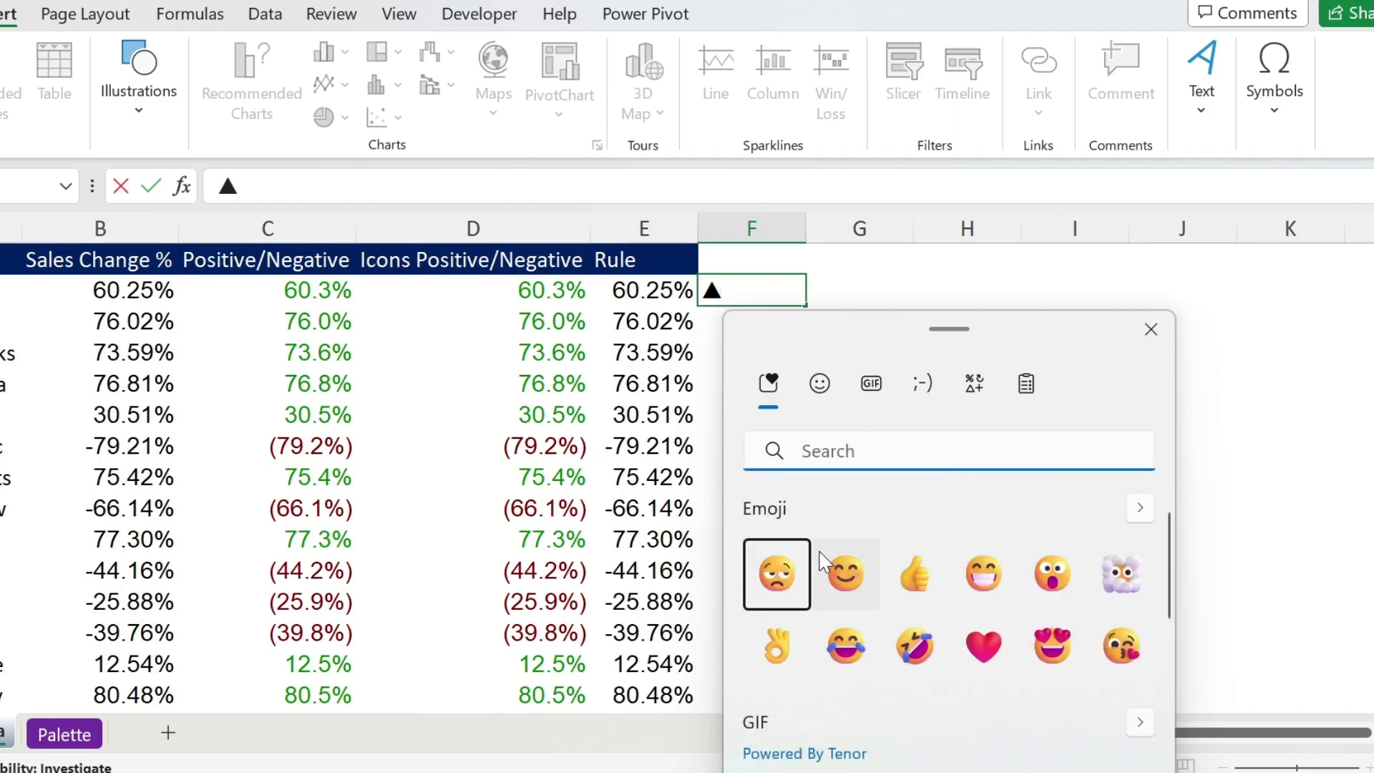
{"action": "left_click", "coordinate": [1140, 508]}
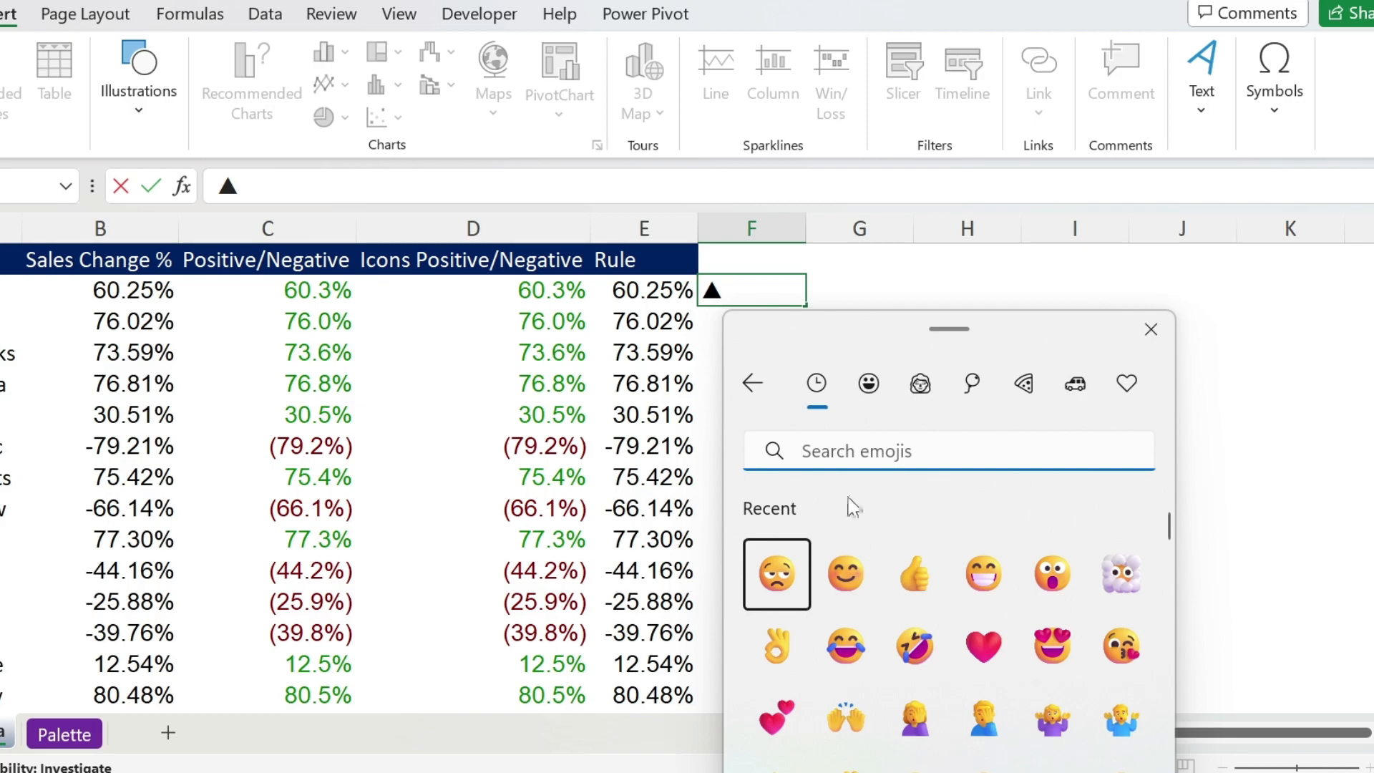
{"action": "double_click", "coordinate": [774, 583]}
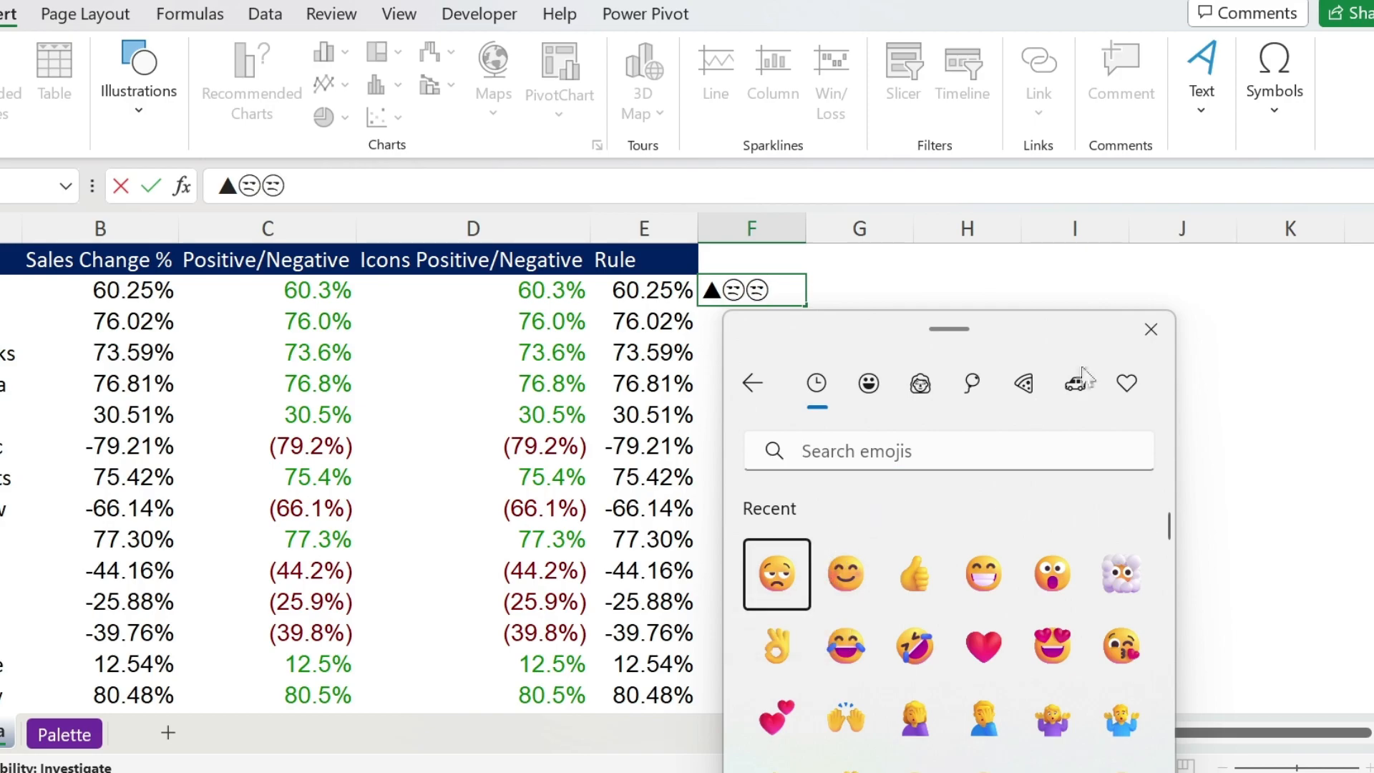
{"action": "left_click", "coordinate": [1150, 329]}
{"action": "key", "text": "BackSpace"}
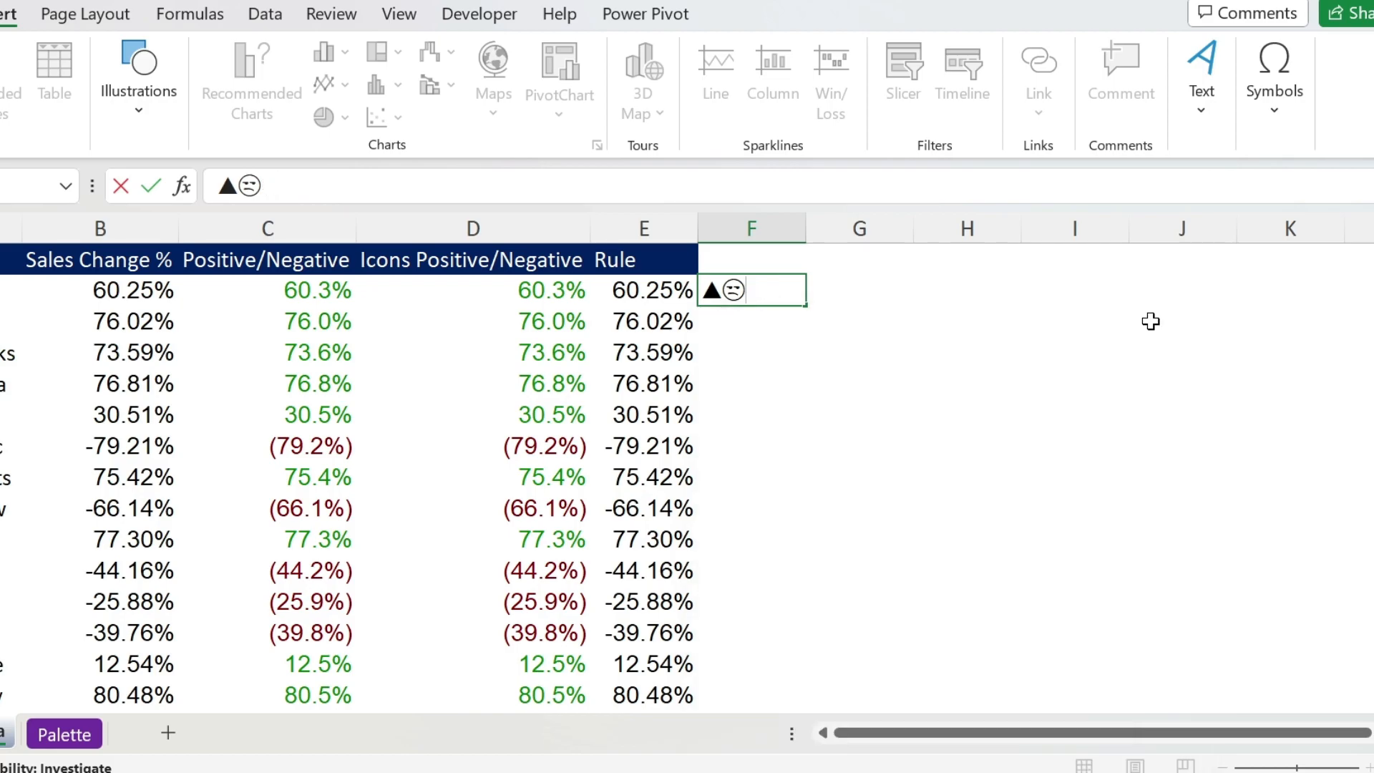
{"action": "key", "text": "Return"}
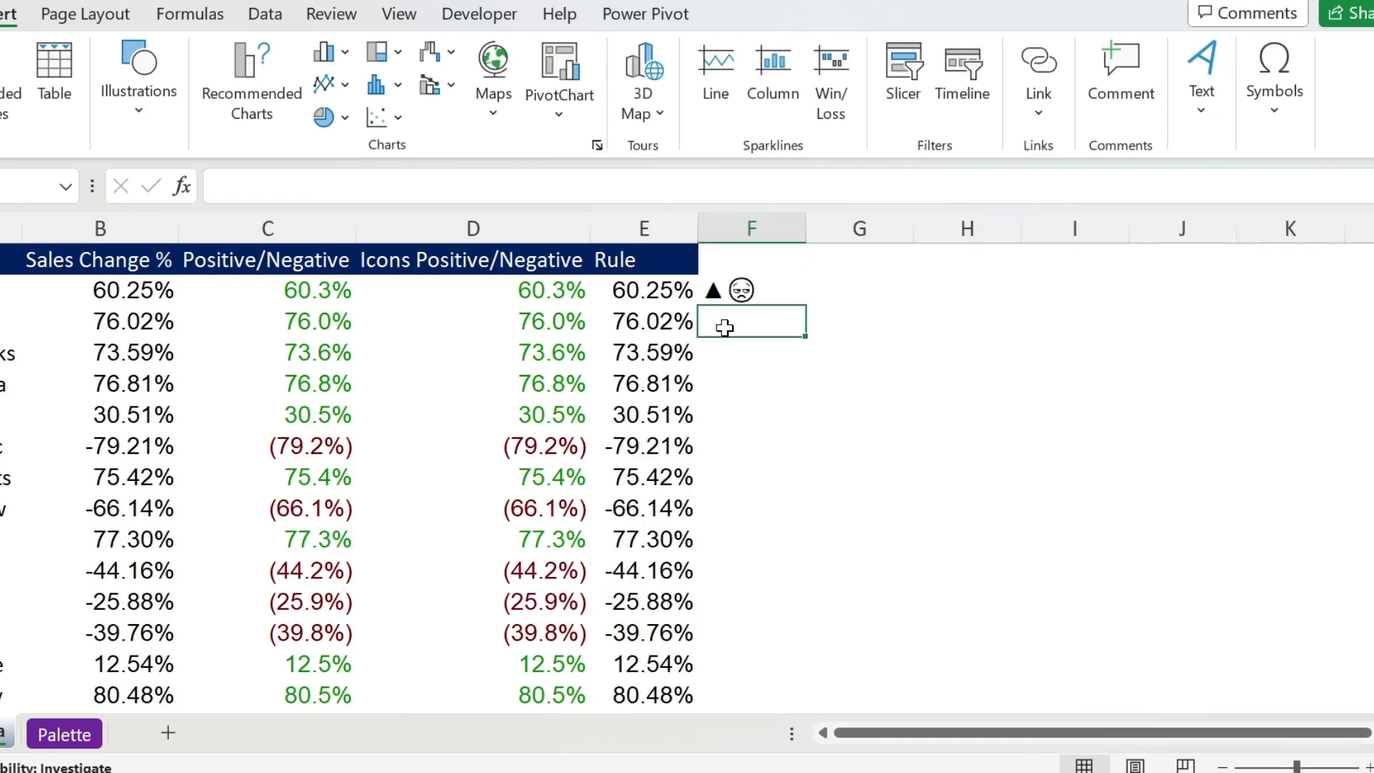
Copy the triangle and sad face characters from within cell F2, leaving the cell's contents as they are.
{"action": "double_click", "coordinate": [725, 328]}
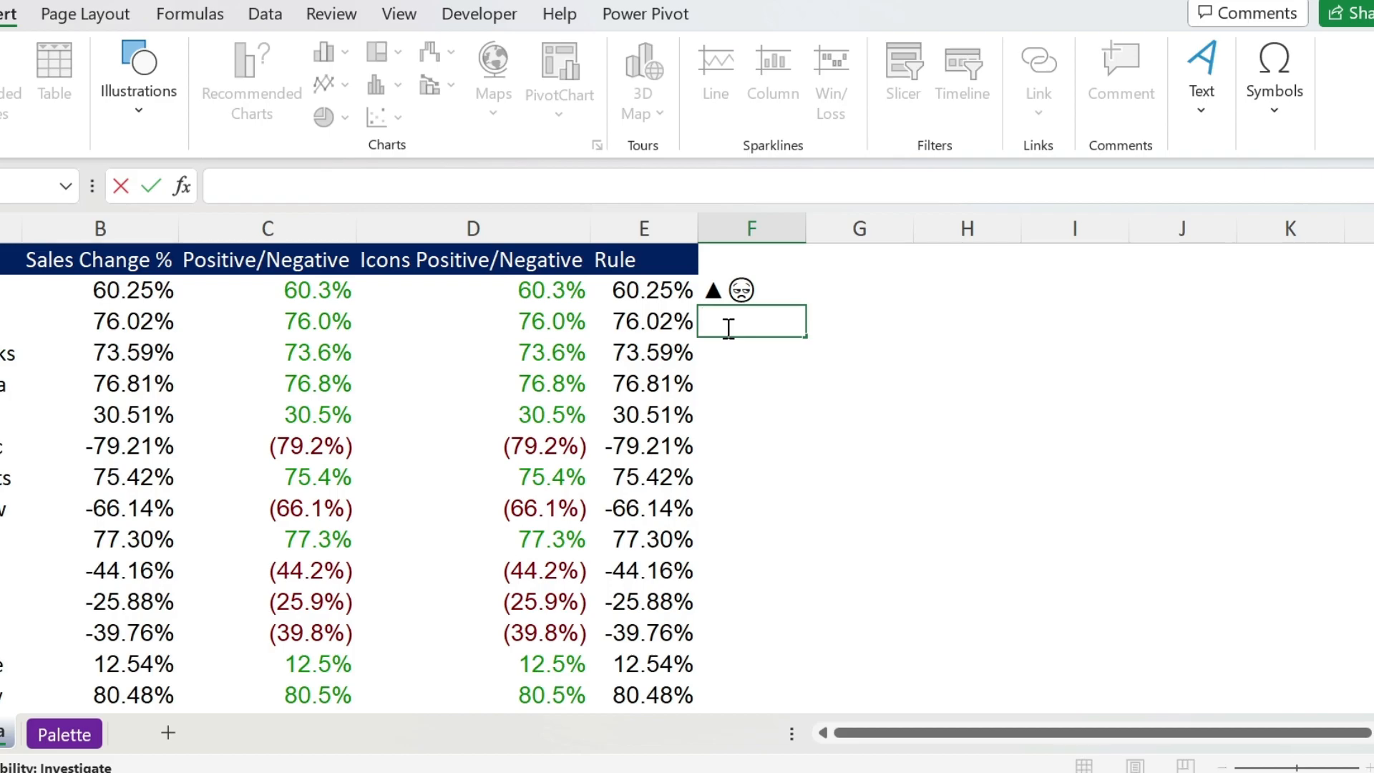
{"action": "left_click", "coordinate": [758, 286]}
{"action": "double_click", "coordinate": [771, 284]}
{"action": "key", "text": "ctrl+c"}
{"action": "key", "text": "Escape"}
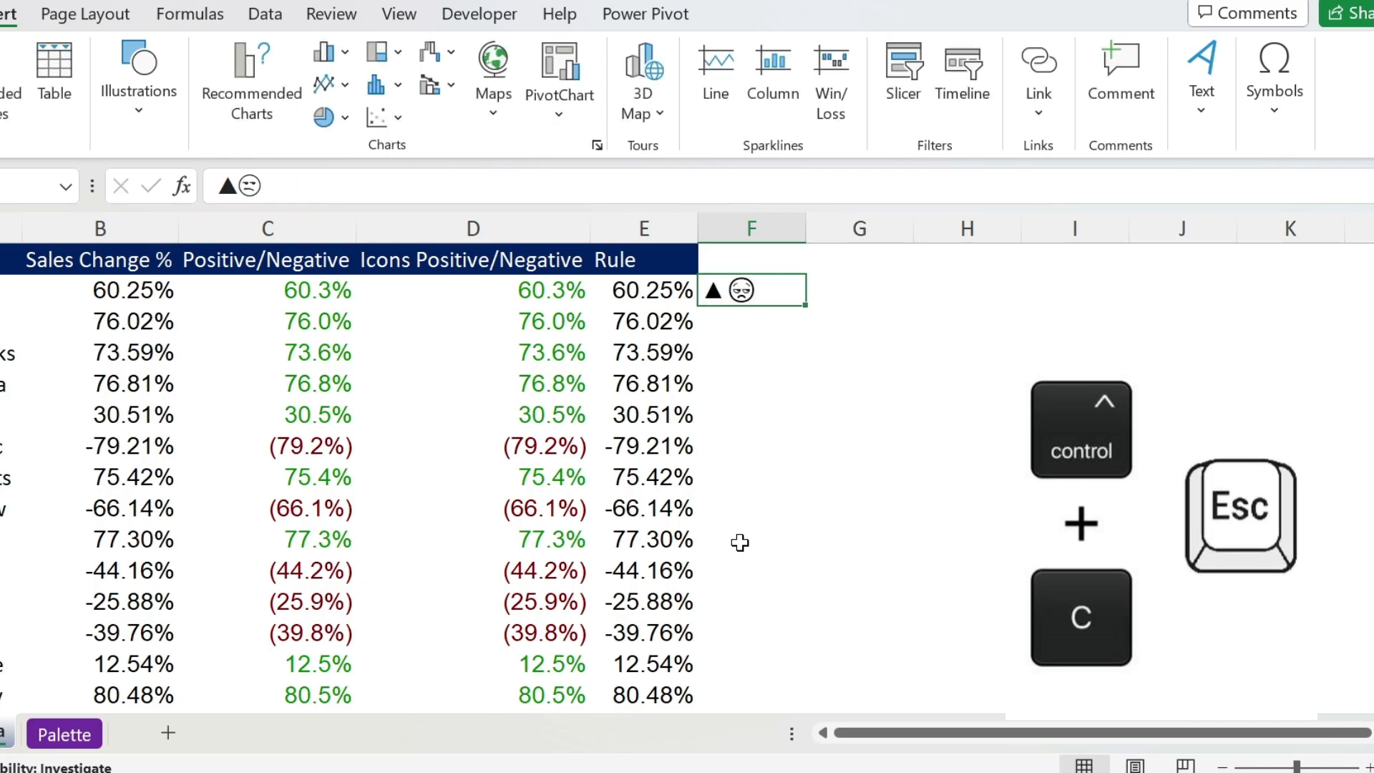
Open the custom number format of D2:D15 and paste the triangle and emoji at the end of its code.
{"action": "left_click", "coordinate": [527, 282]}
{"action": "key", "text": "ctrl+shift+Down"}
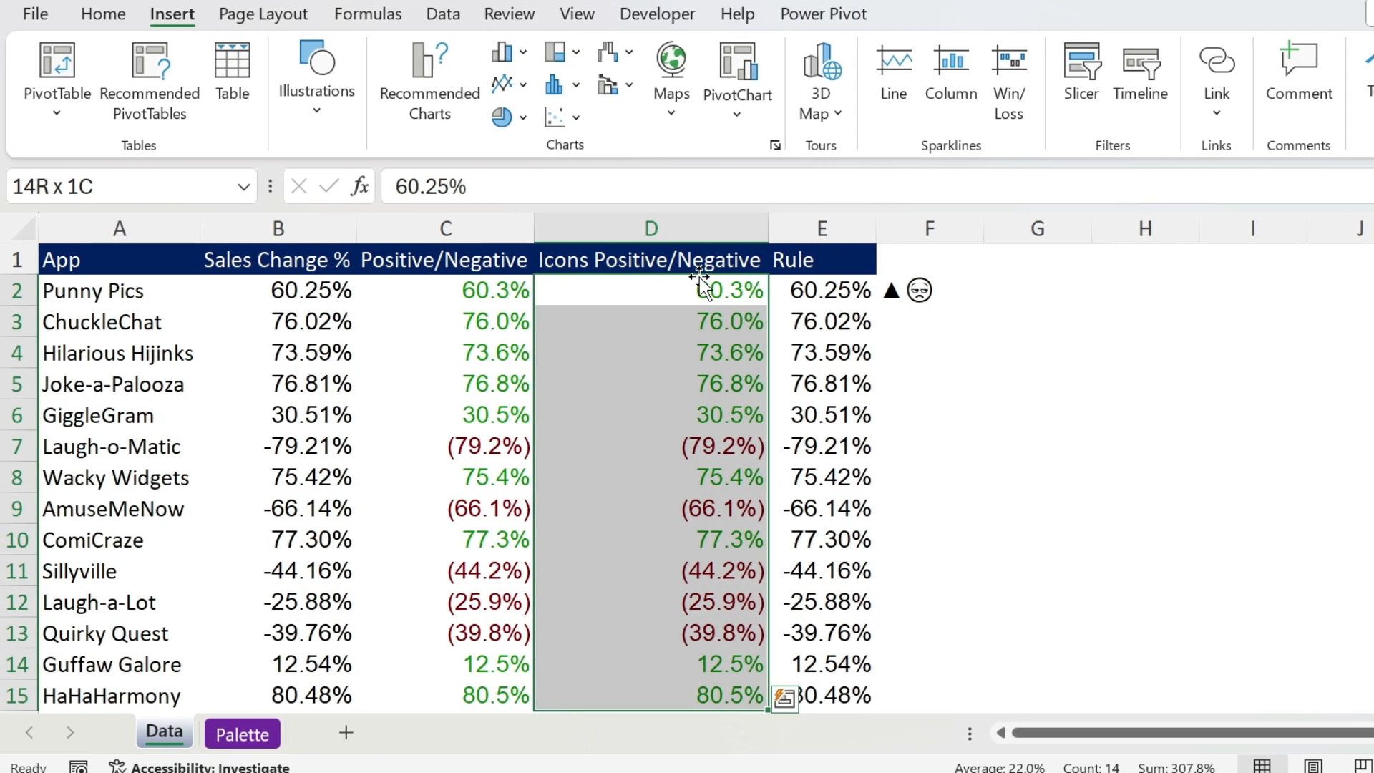
{"action": "left_click", "coordinate": [86, 17]}
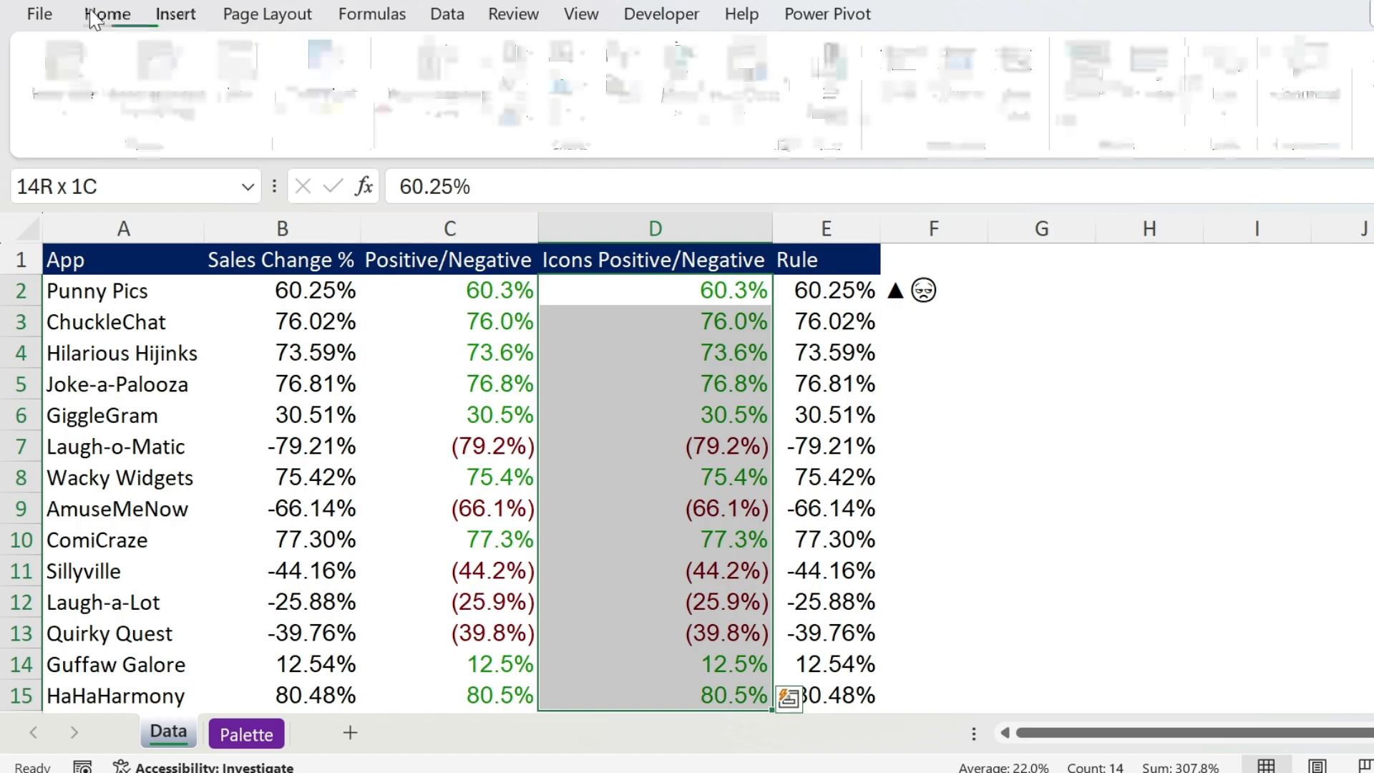
{"action": "left_click", "coordinate": [808, 147]}
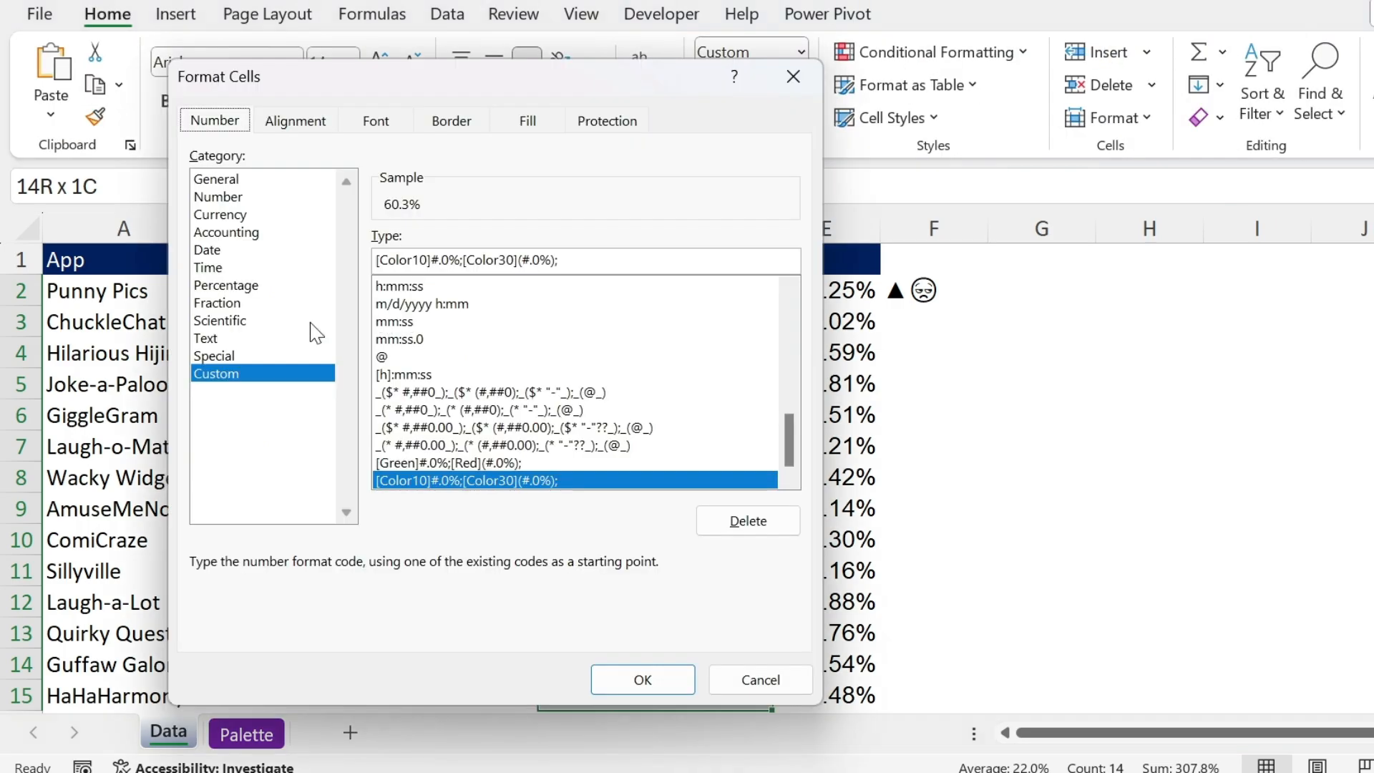
{"action": "left_click", "coordinate": [588, 257]}
{"action": "key", "text": "ctrl+v"}
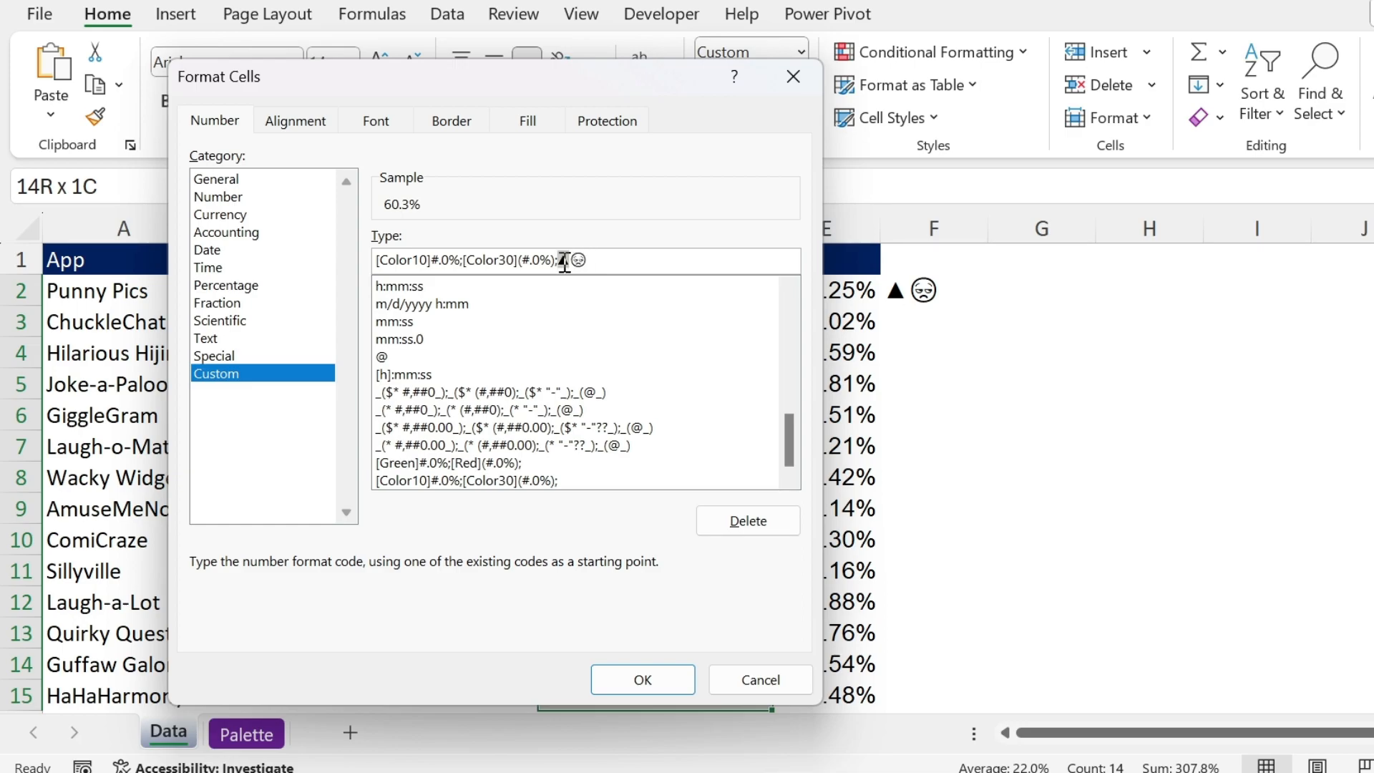
Replace the number code in the format's positive section with the quoted triangle, making it [Color10]"▲".
{"action": "key", "text": "BackSpace"}
{"action": "left_click_drag", "start_coordinate": [430, 253], "coordinate": [459, 261]}
{"action": "key", "text": "ctrl+v"}
{"action": "type", "text": "\""}
{"action": "key", "text": "Left"}
{"action": "key", "text": "Left"}
{"action": "type", "text": "\""}
{"action": "key", "text": "Left"}
{"action": "type", "text": "]"}
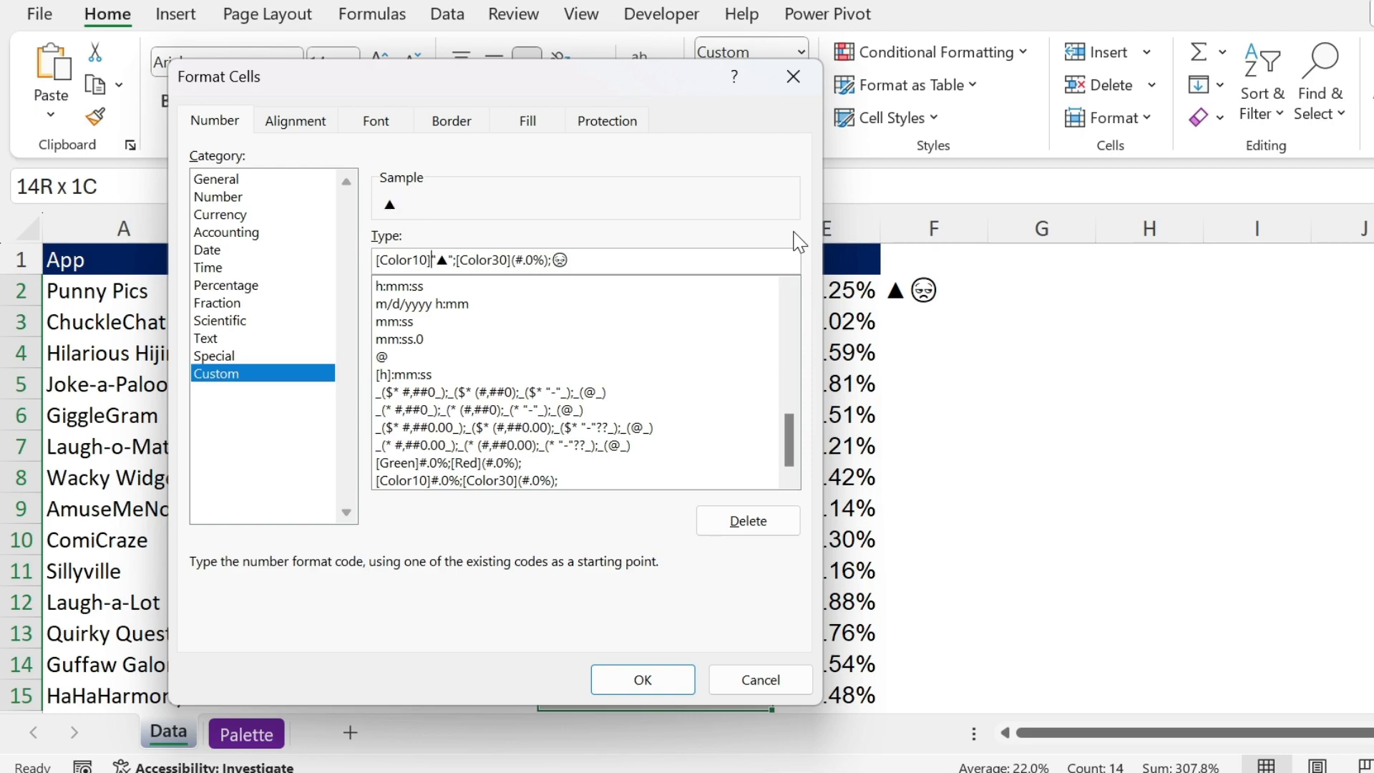
Replace (#.0%) in the format's Color30 section with the sad face emoji and apply the format to D2:D15.
{"action": "key", "text": "Right"}
{"action": "key", "text": "Right"}
{"action": "key", "text": "Right"}
{"action": "key", "text": "Right"}
{"action": "key", "text": "Right"}
{"action": "key", "text": "shift+Right"}
{"action": "key", "text": "shift+Right"}
{"action": "key", "text": "shift+Right"}
{"action": "key", "text": "shift+Right"}
{"action": "key", "text": "shift+Right"}
{"action": "key", "text": "shift+Right"}
{"action": "key", "text": "shift+Right"}
{"action": "key", "text": "Delete"}
{"action": "type", "text": ";"}
{"action": "left_click", "coordinate": [659, 676]}
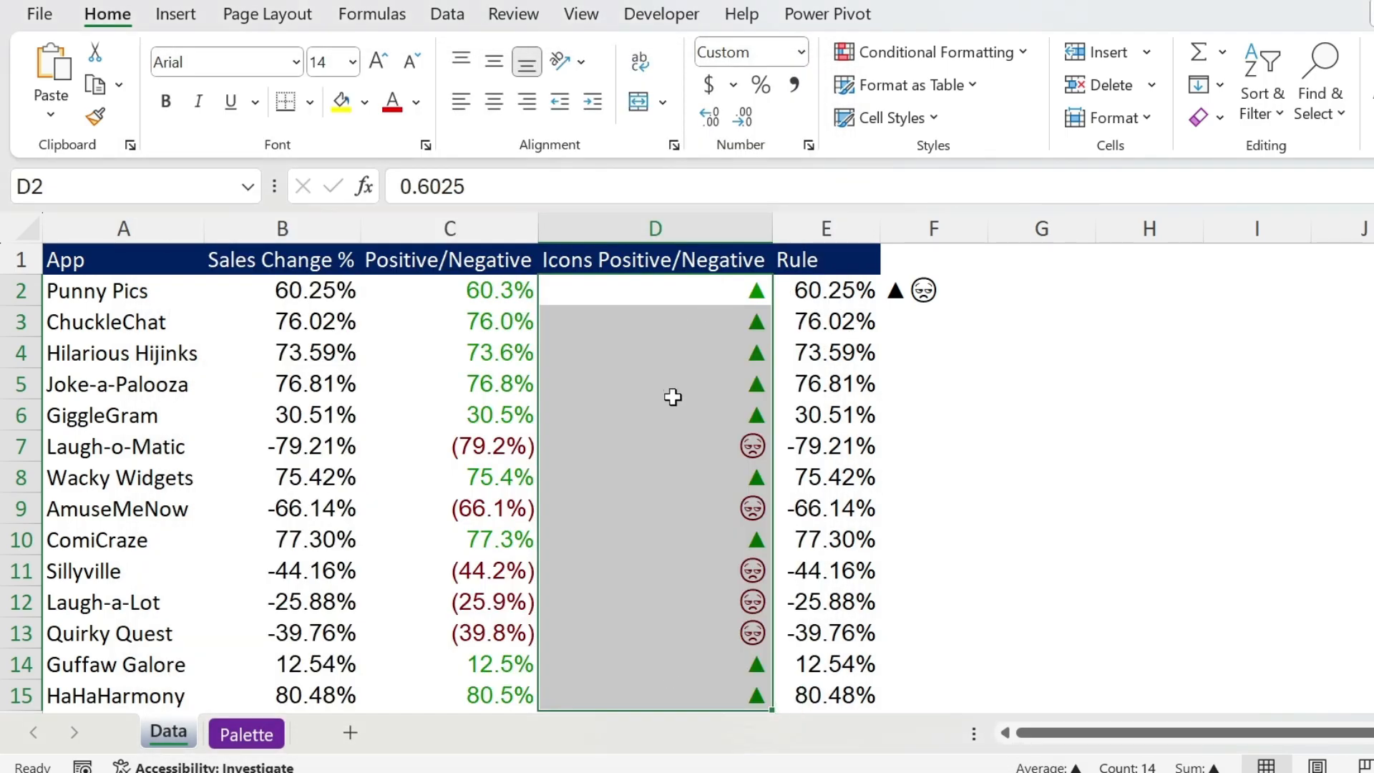
Enter the formula =D2*5 in cell F3 and give the result the comma number style.
{"action": "left_click", "coordinate": [924, 335]}
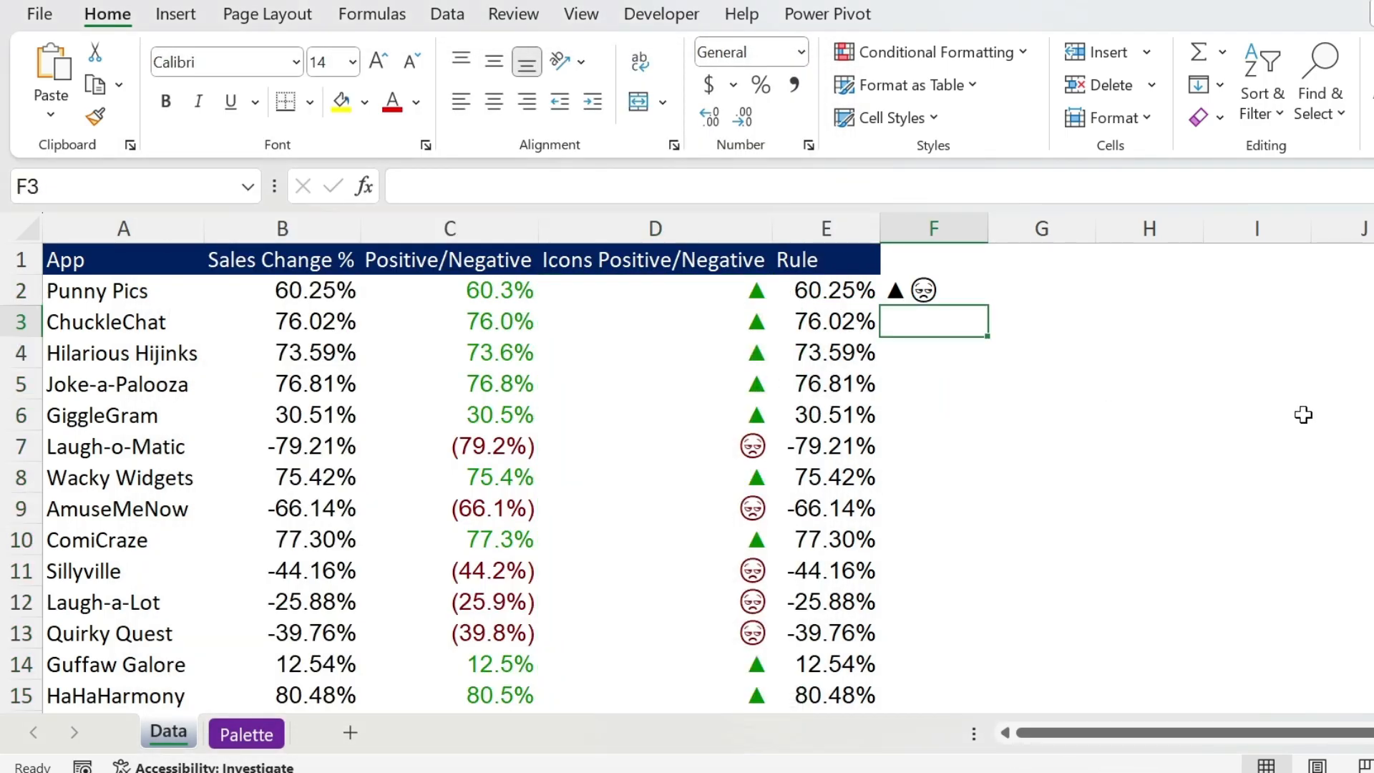
{"action": "left_click", "coordinate": [730, 297]}
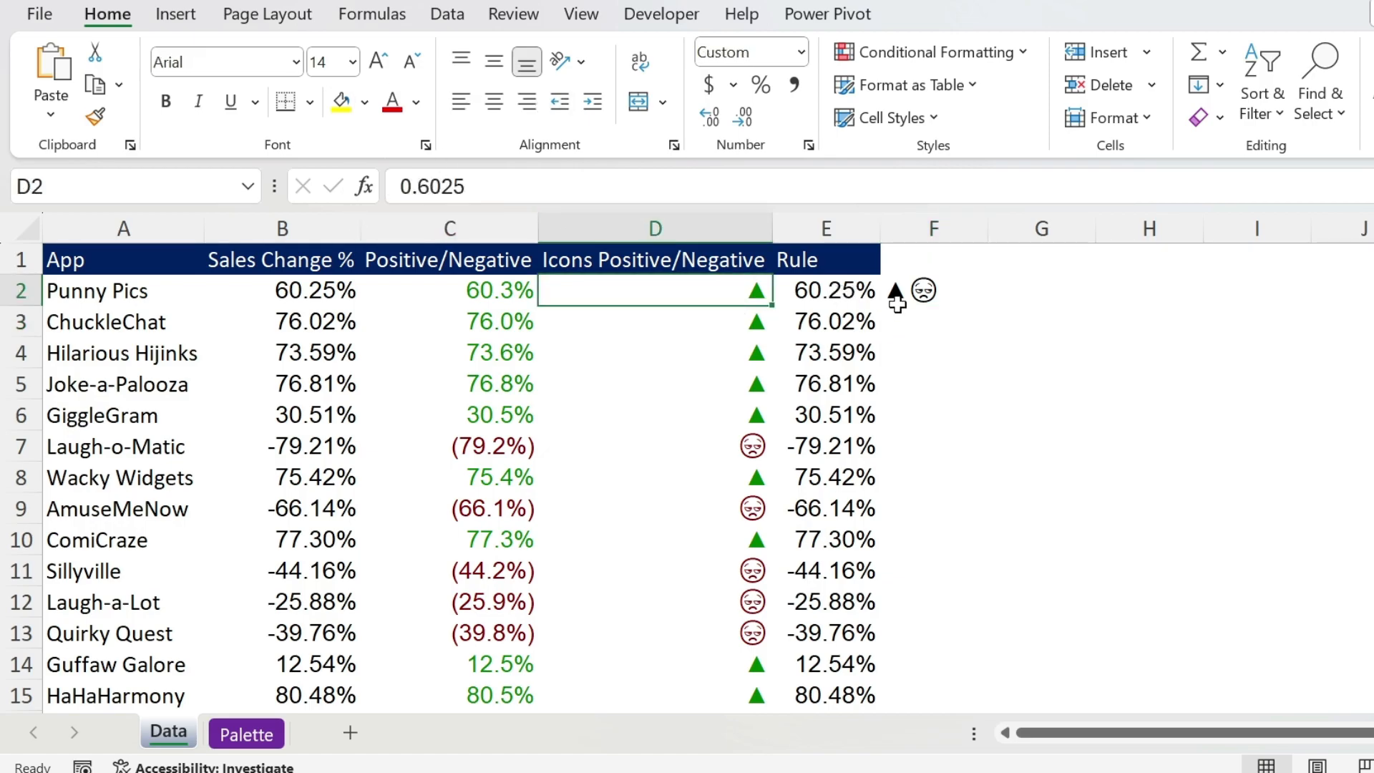
{"action": "left_click", "coordinate": [925, 316]}
{"action": "type", "text": "="}
{"action": "key", "text": "Left"}
{"action": "key", "text": "Left"}
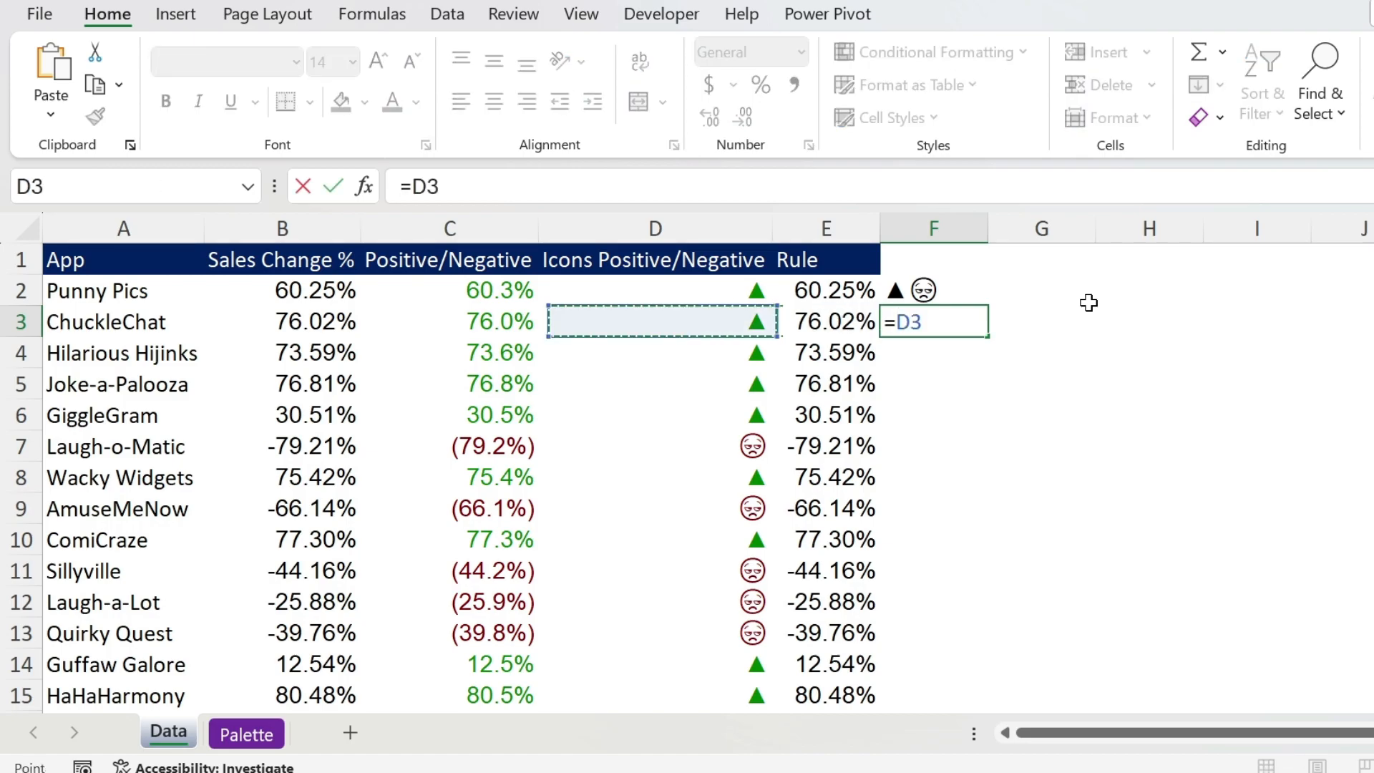
{"action": "key", "text": "Up"}
{"action": "type", "text": "*5"}
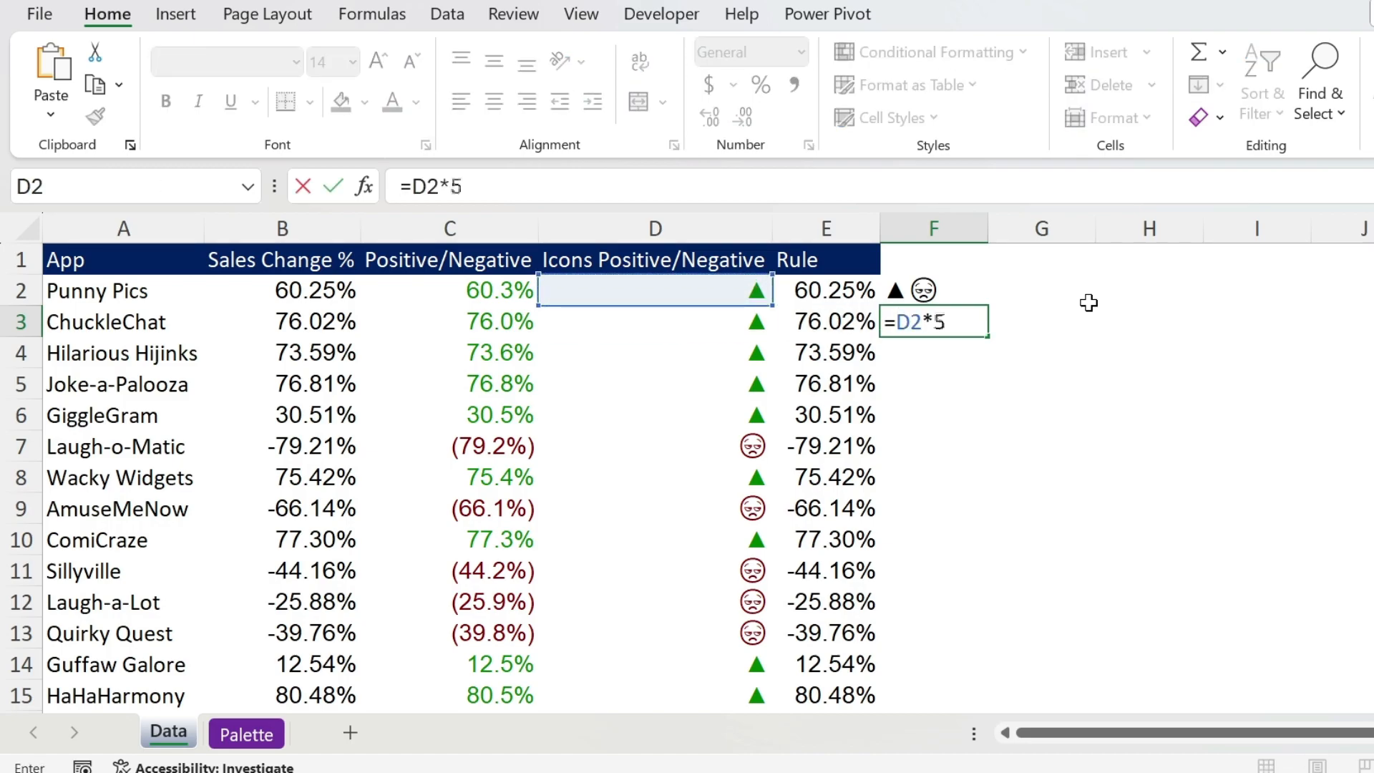
{"action": "key", "text": "Return"}
{"action": "key", "text": "Up"}
{"action": "left_click", "coordinate": [790, 92]}
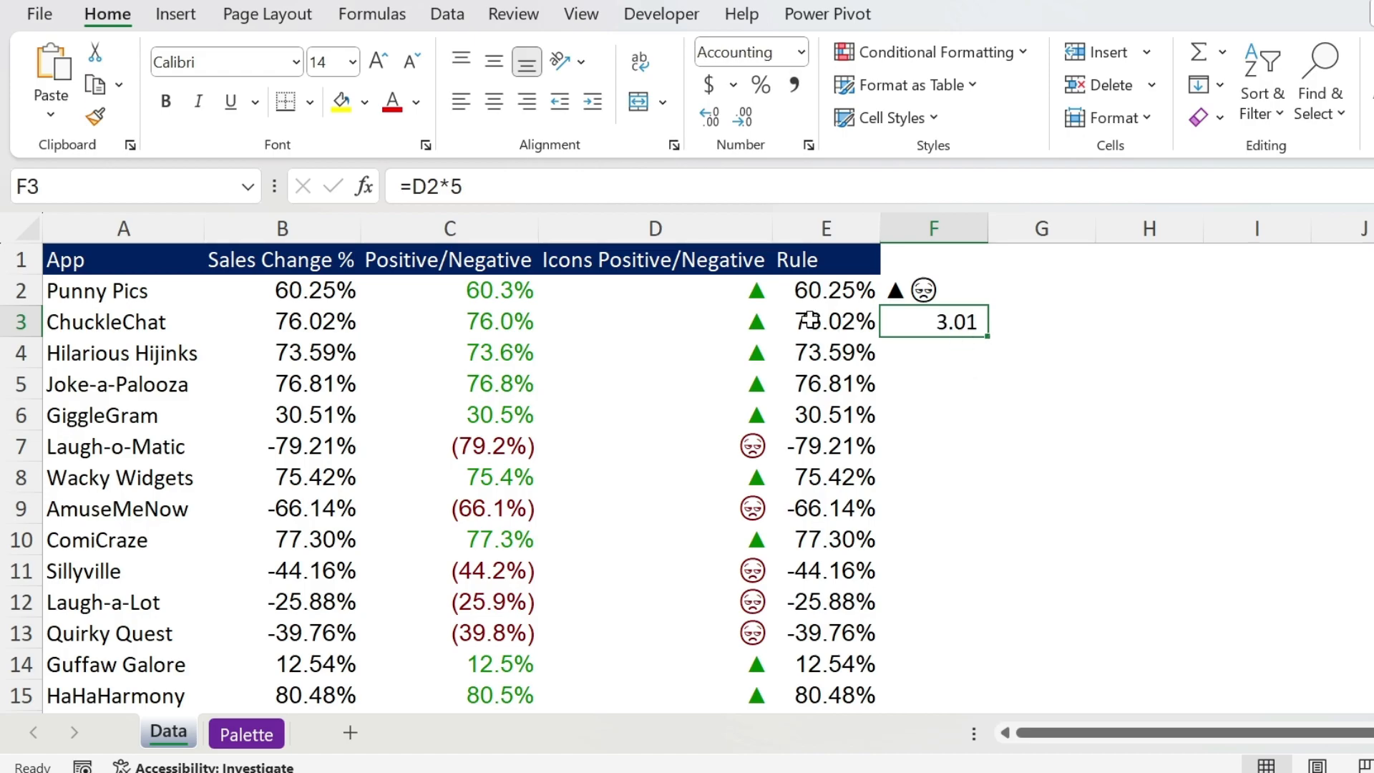
{"action": "left_click", "coordinate": [683, 282]}
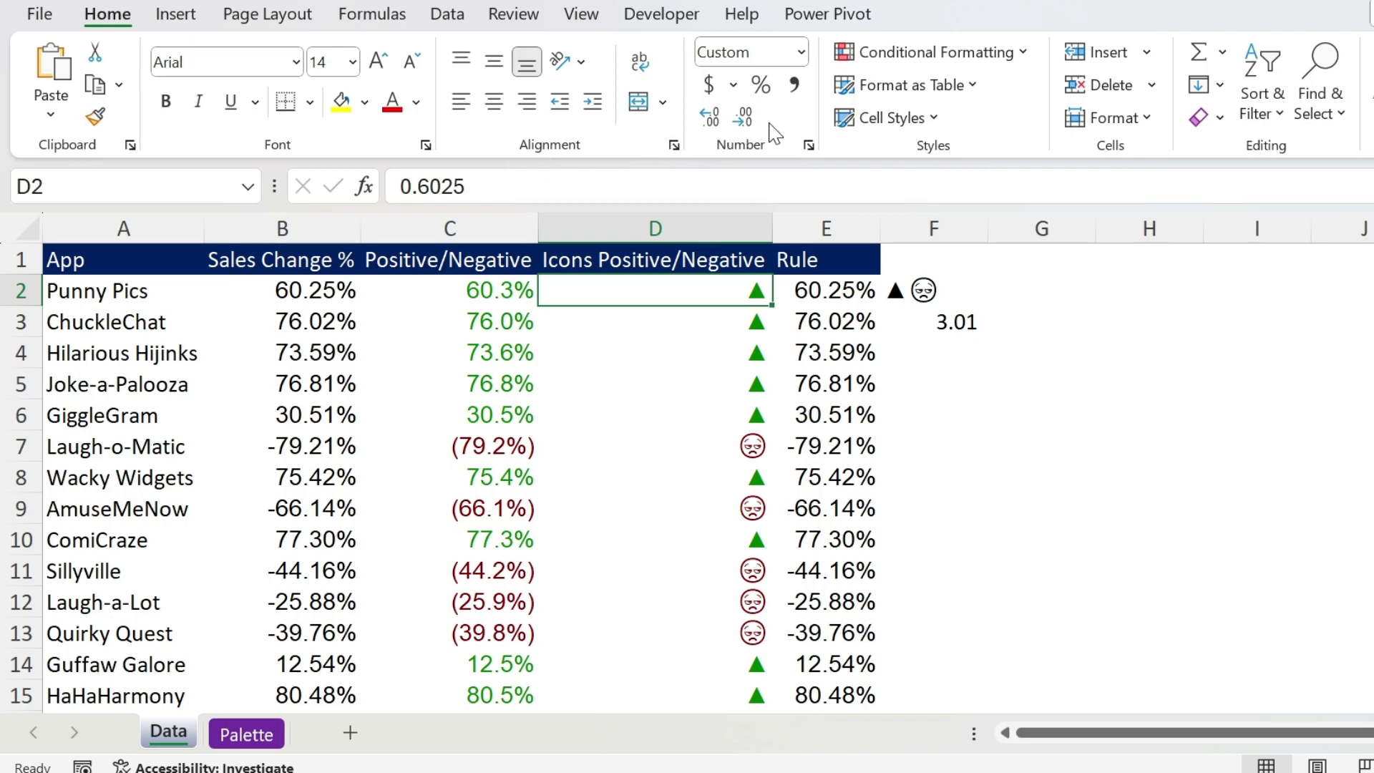
Copy the custom format code [Color10]#.0%;[Color30](#.0%); from cell C2 for reuse on the Rule column.
{"action": "left_click", "coordinate": [474, 283]}
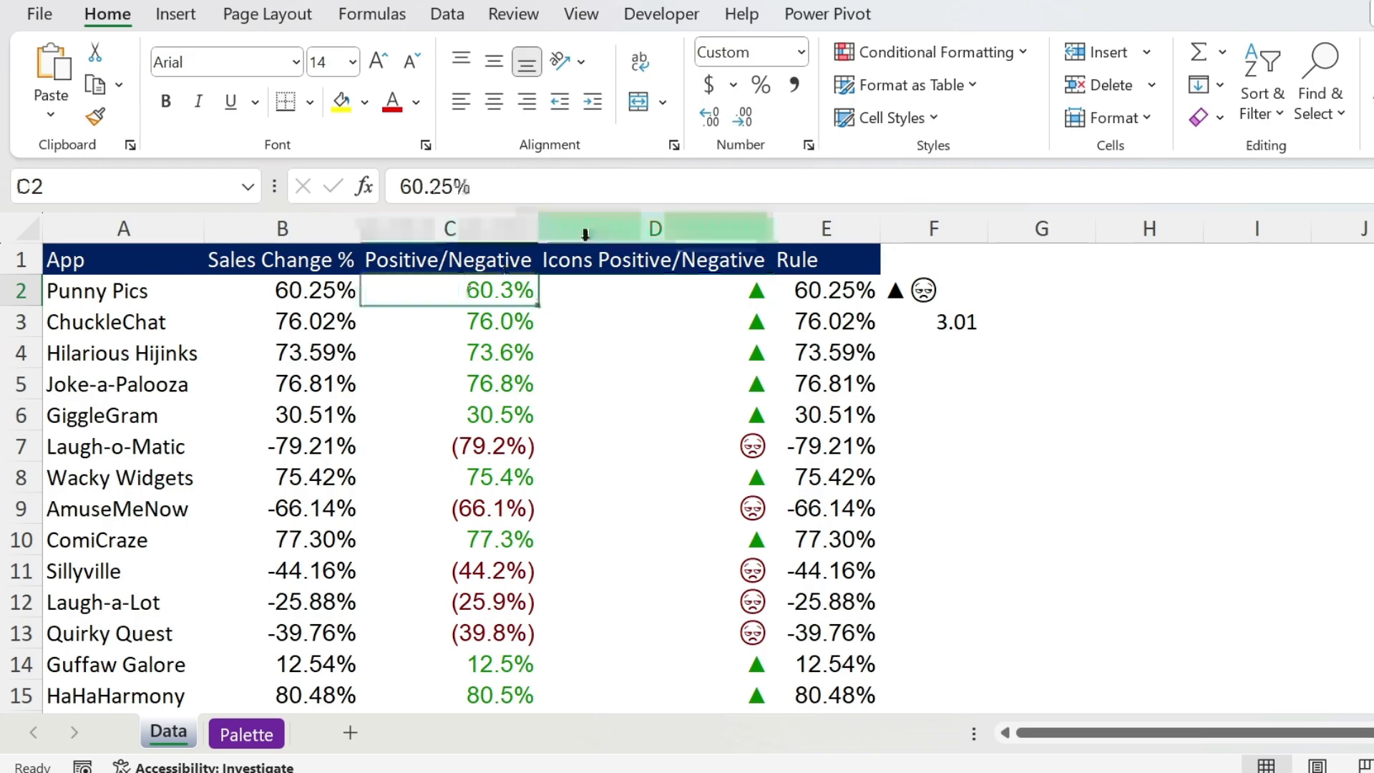
{"action": "left_click", "coordinate": [808, 145]}
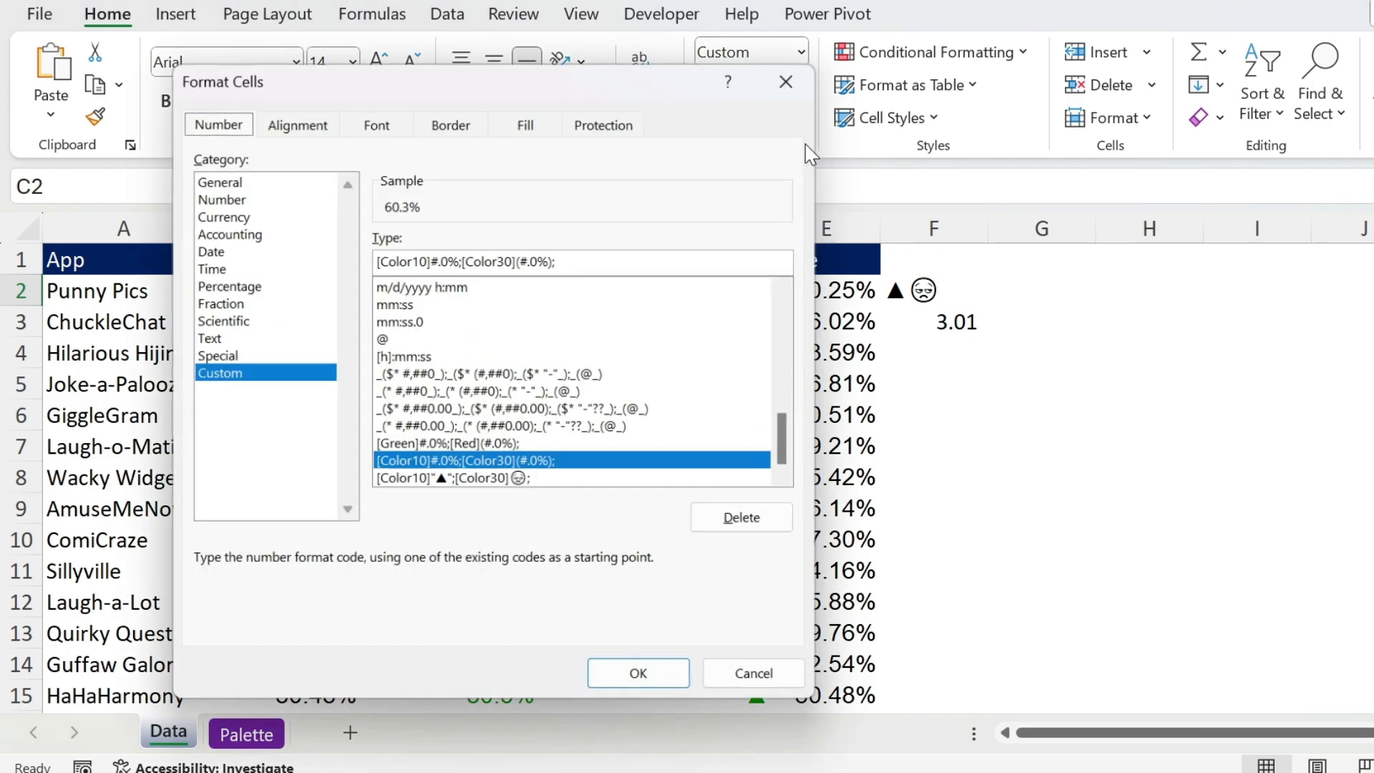
{"action": "left_click_drag", "start_coordinate": [582, 266], "coordinate": [289, 258]}
{"action": "key", "text": "ctrl+c"}
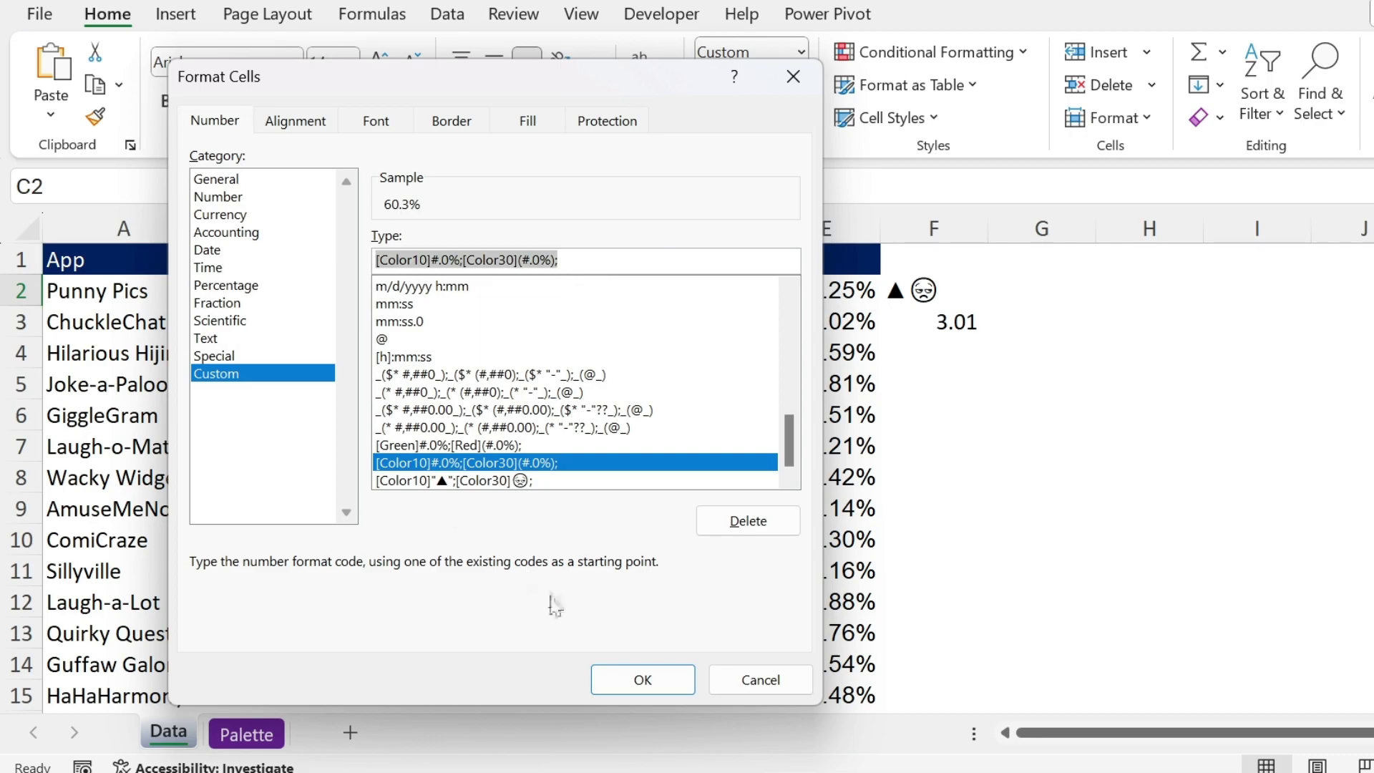
{"action": "left_click", "coordinate": [640, 673]}
Open the custom number format of the Rule values in E2:E15 and replace its code with the copied [Color10]#.0%;[Color30](#.0%);.
{"action": "left_click", "coordinate": [836, 287]}
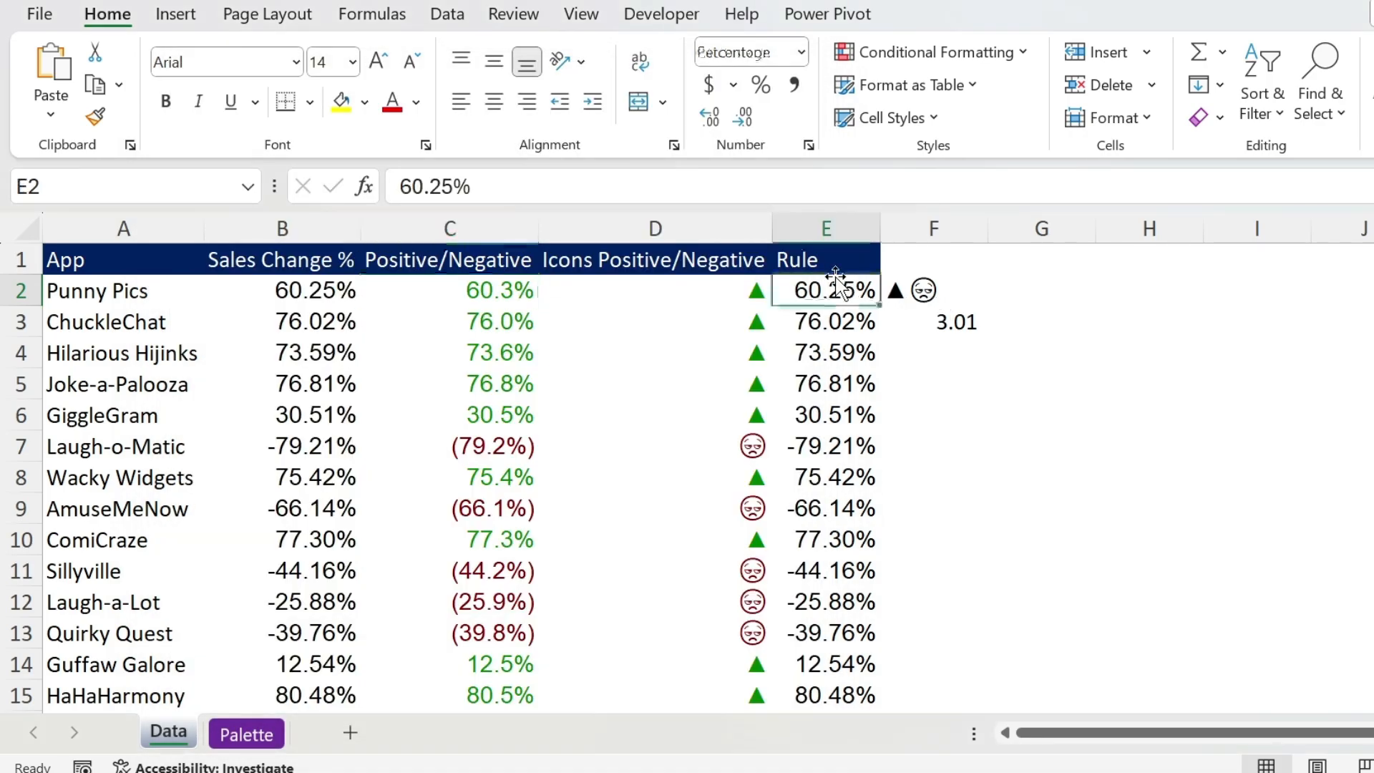
{"action": "key", "text": "ctrl+shift+Down"}
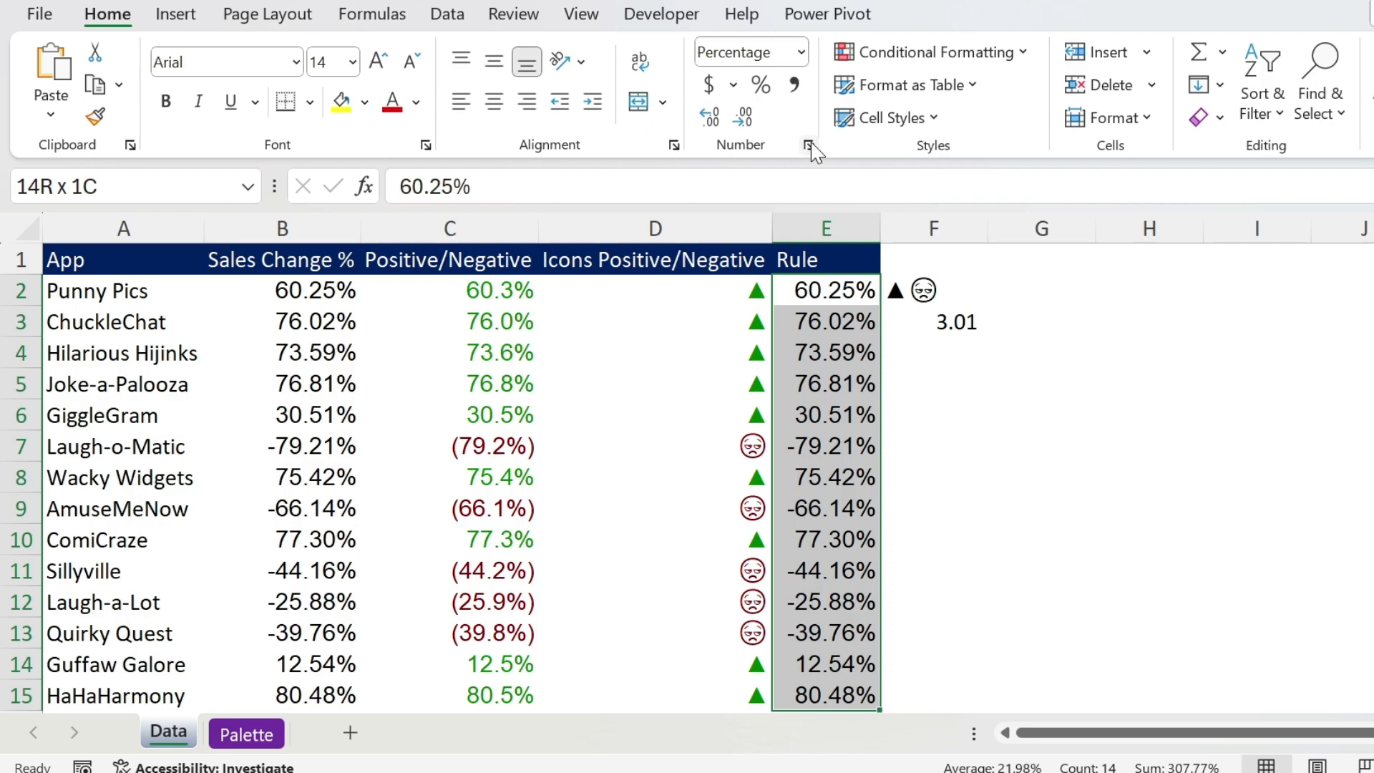
{"action": "left_click", "coordinate": [808, 145]}
{"action": "left_click", "coordinate": [266, 375]}
{"action": "double_click", "coordinate": [460, 260]}
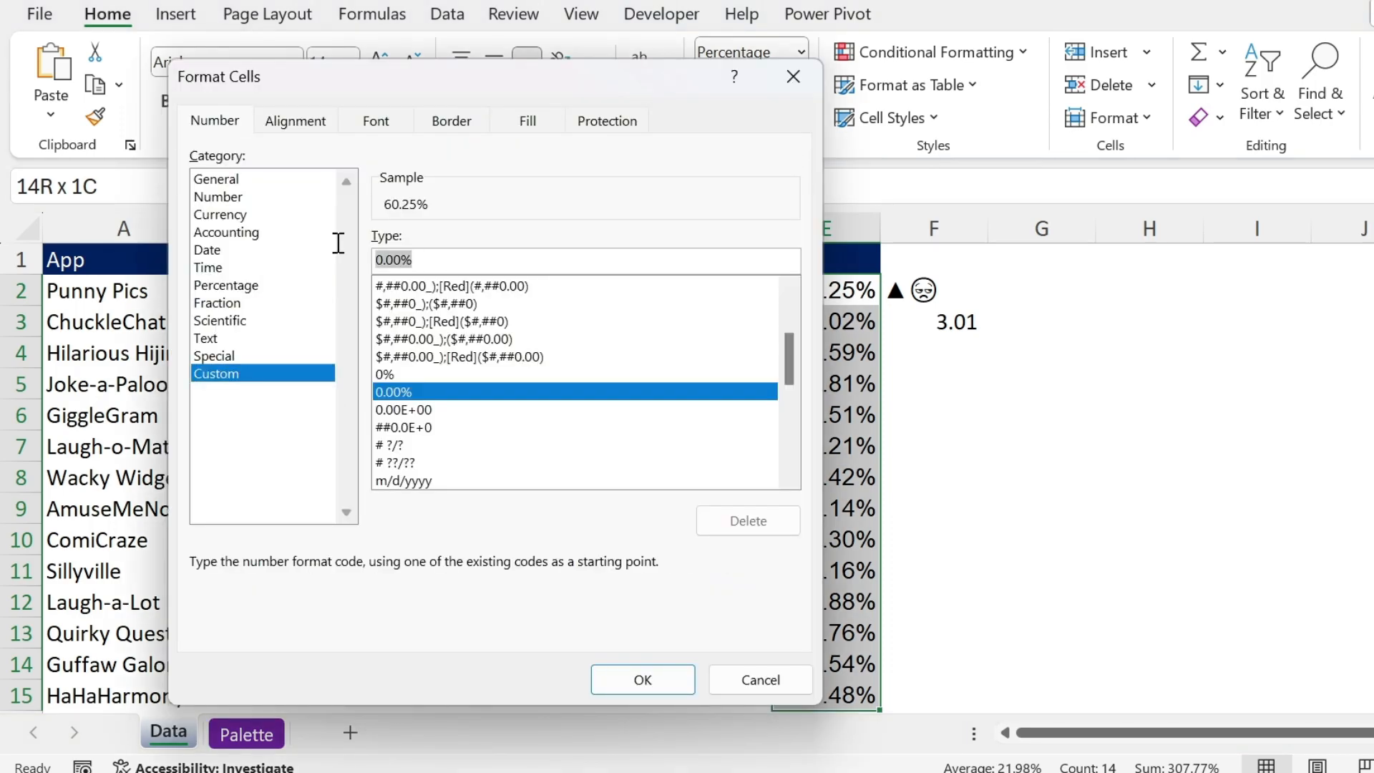
{"action": "key", "text": "ctrl+v"}
{"action": "type", "text": ";"}
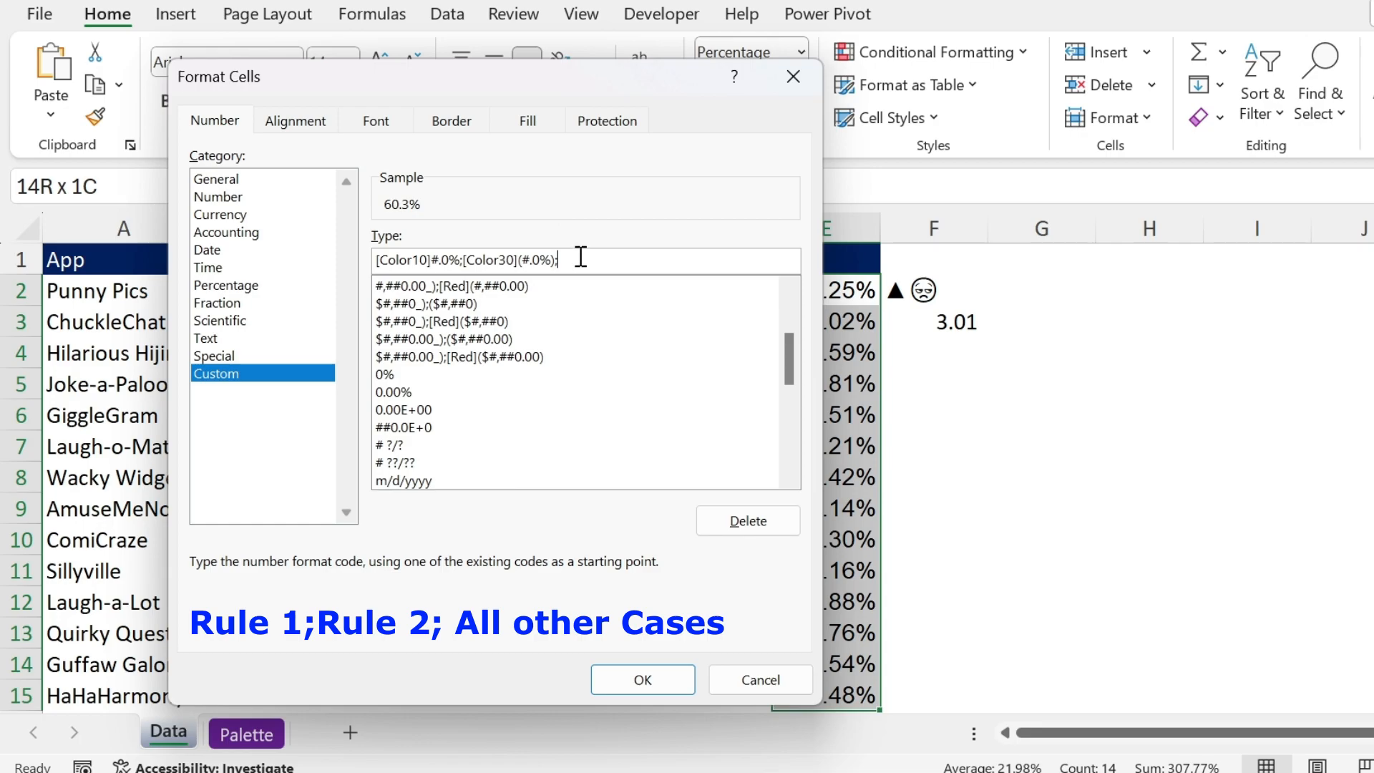
Insert the condition [>0.5] after [Color10] in the Rule column's format code.
{"action": "left_click", "coordinate": [431, 259]}
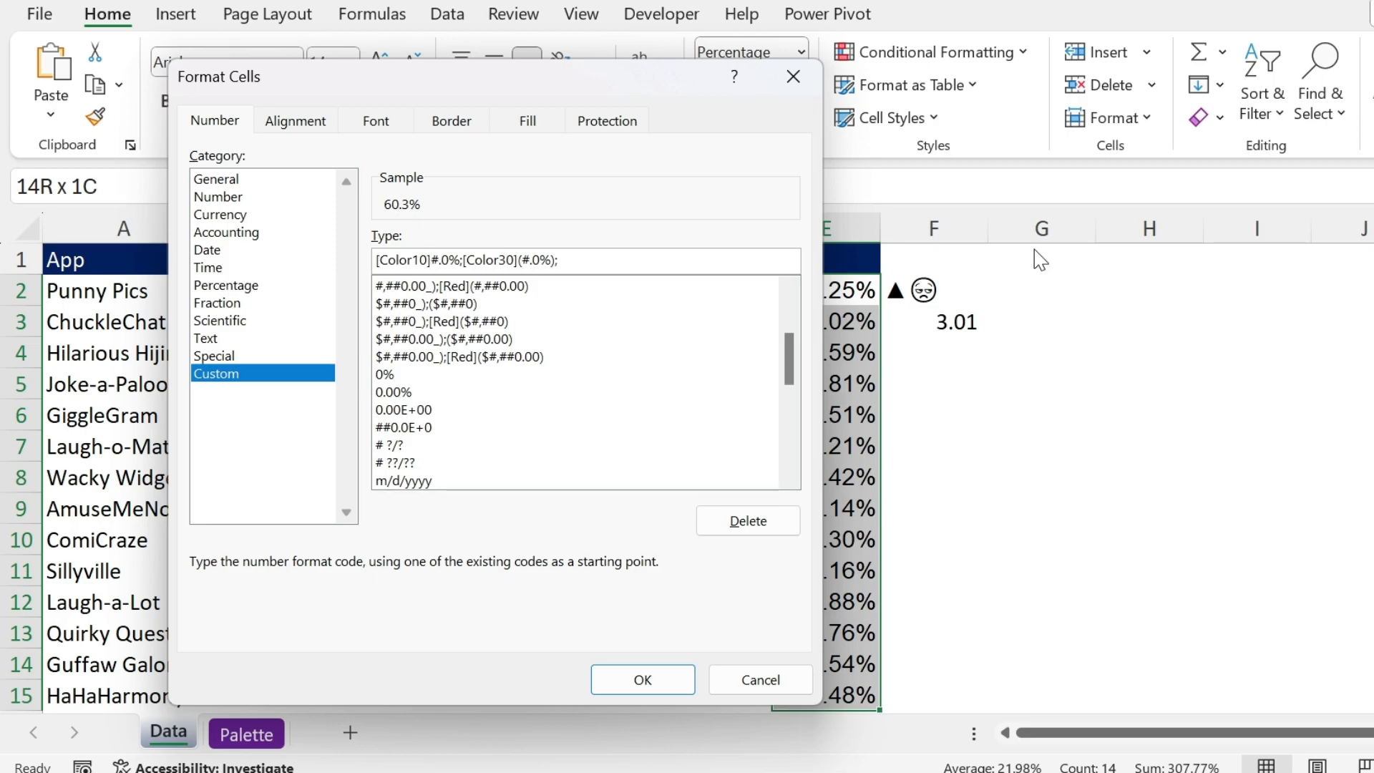
{"action": "type", "text": "["}
{"action": "type", "text": "]["}
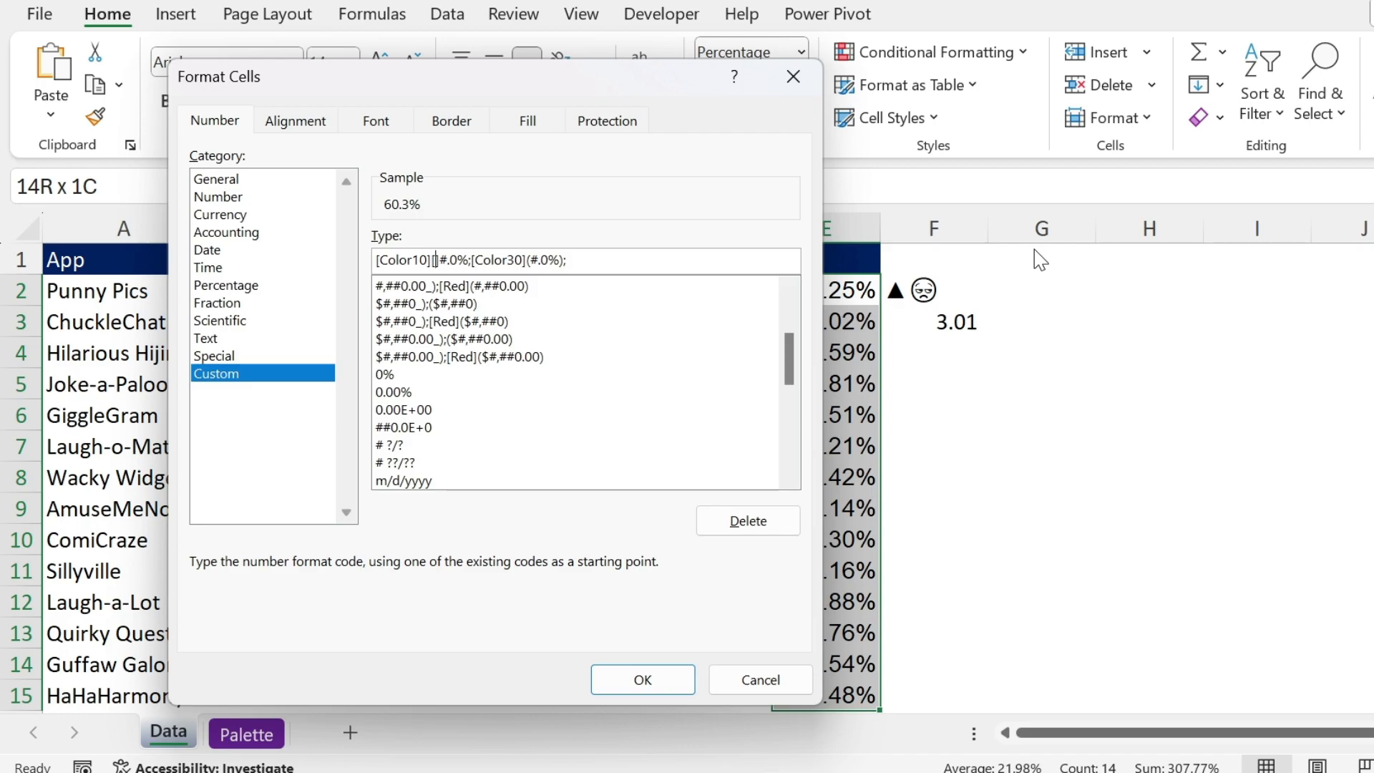
{"action": "type", "text": ">"}
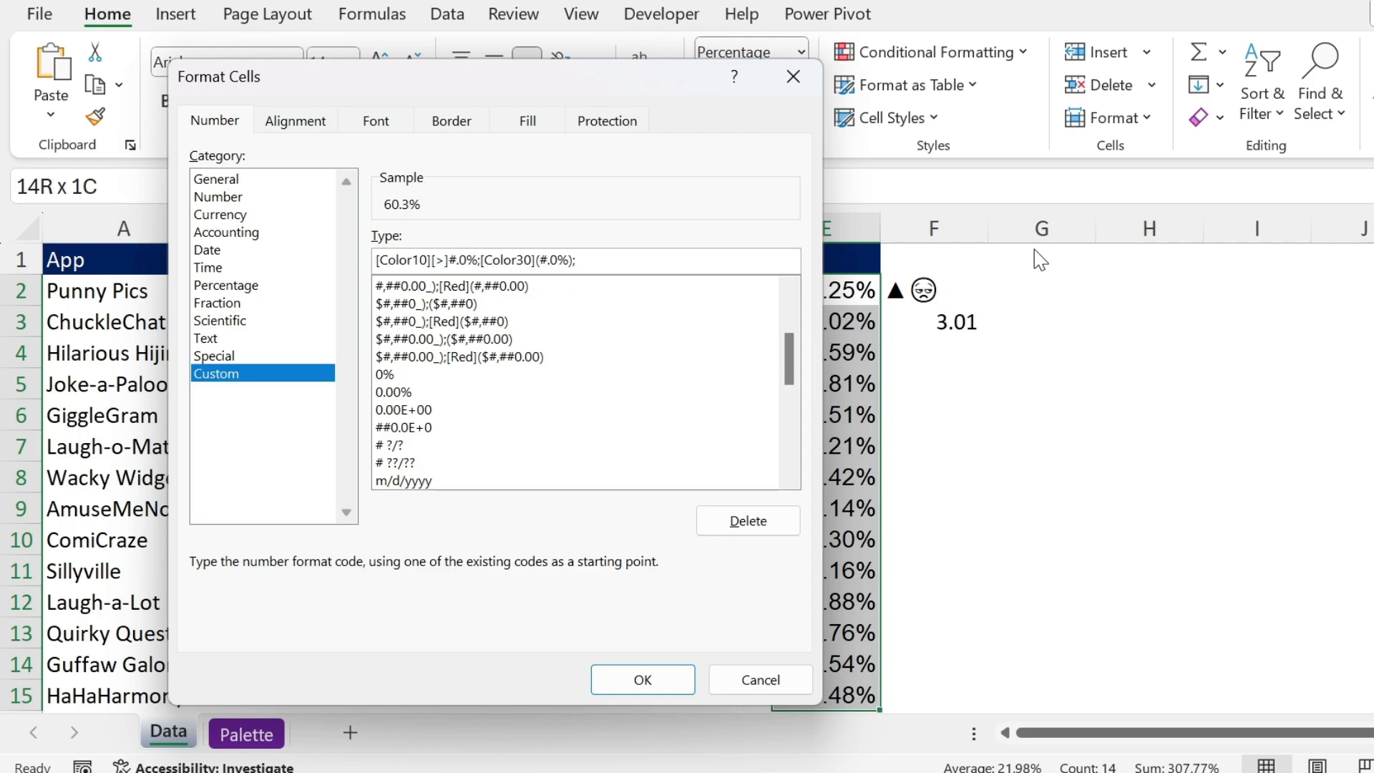
{"action": "type", "text": "0.5"}
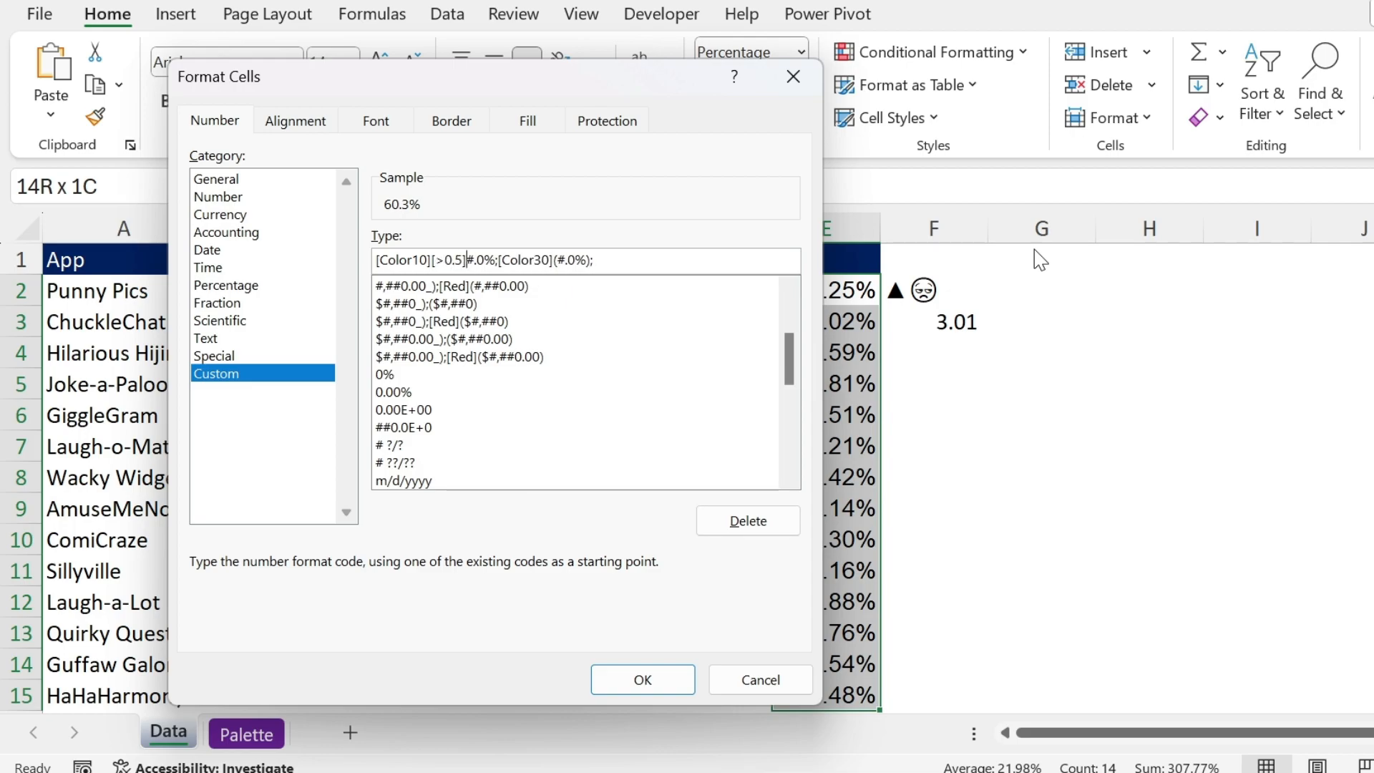
Insert the condition [<=0.5] after [Color30] in the Rule column's format code.
{"action": "key", "text": "shift+Right"}
{"action": "key", "text": "shift+Right"}
{"action": "key", "text": "shift+Right"}
{"action": "key", "text": "shift+Right"}
{"action": "key", "text": "Right"}
{"action": "key", "text": "Left"}
{"action": "type", "text": "[<=0.5"}
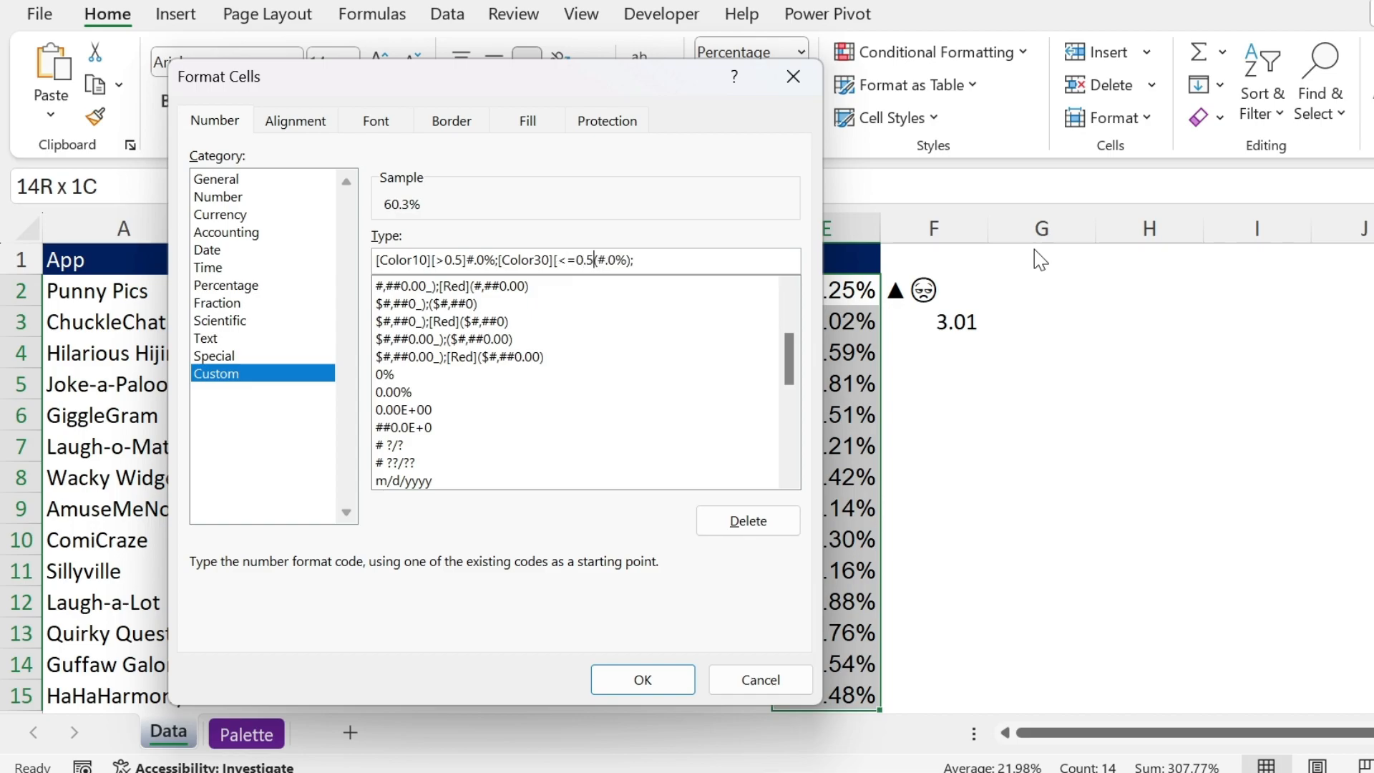
{"action": "type", "text": "]"}
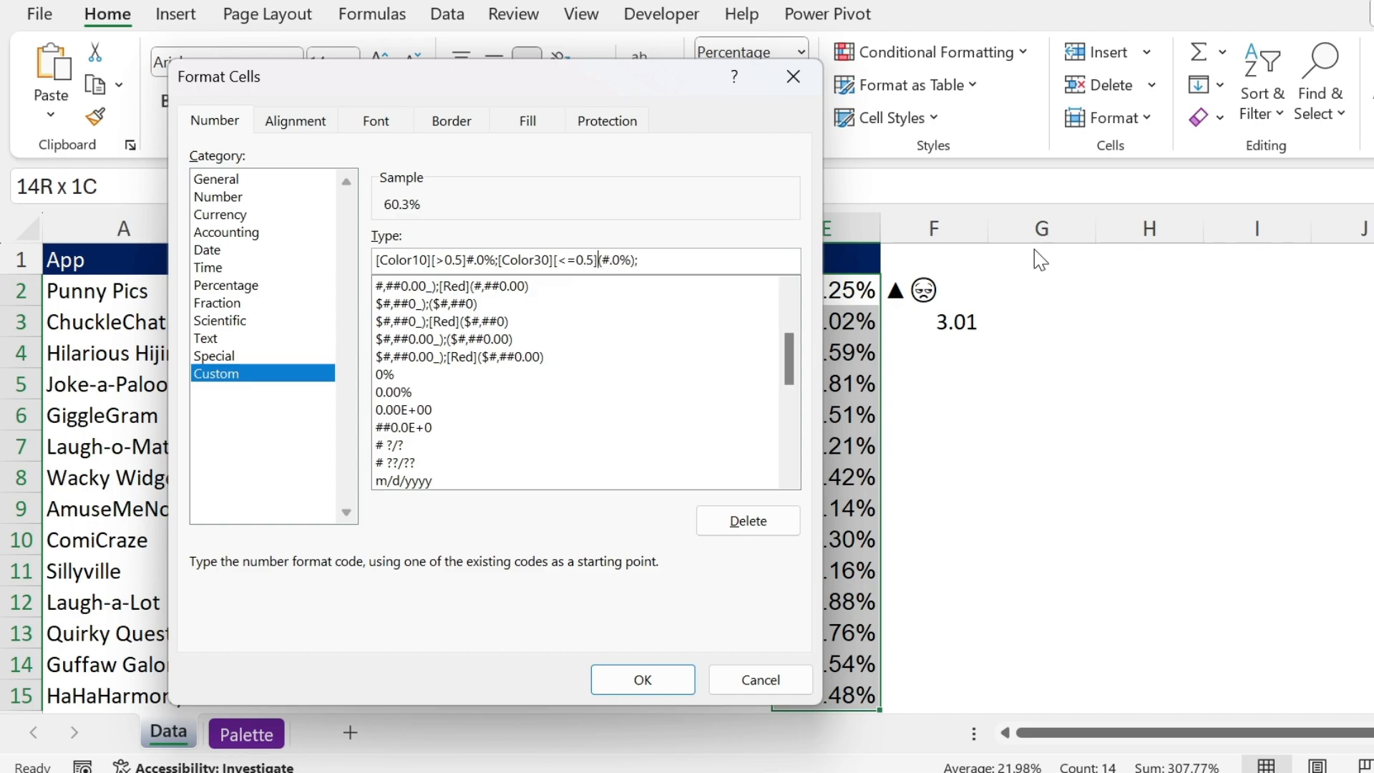